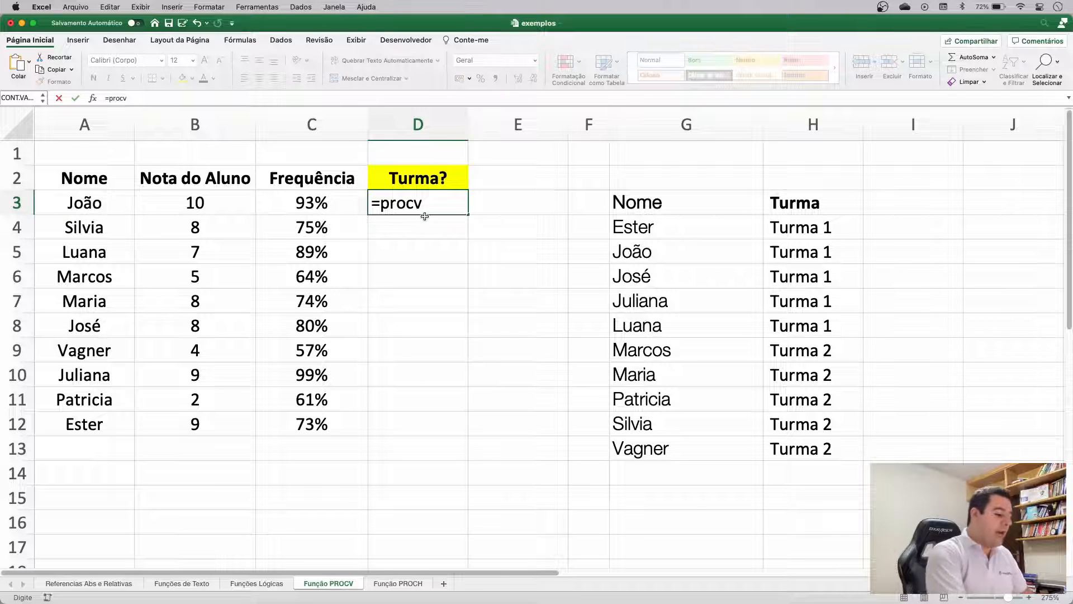
Step: Start the PROCV formula in D3 with A3 as the lookup value and G4:H13 as the table range
text(()
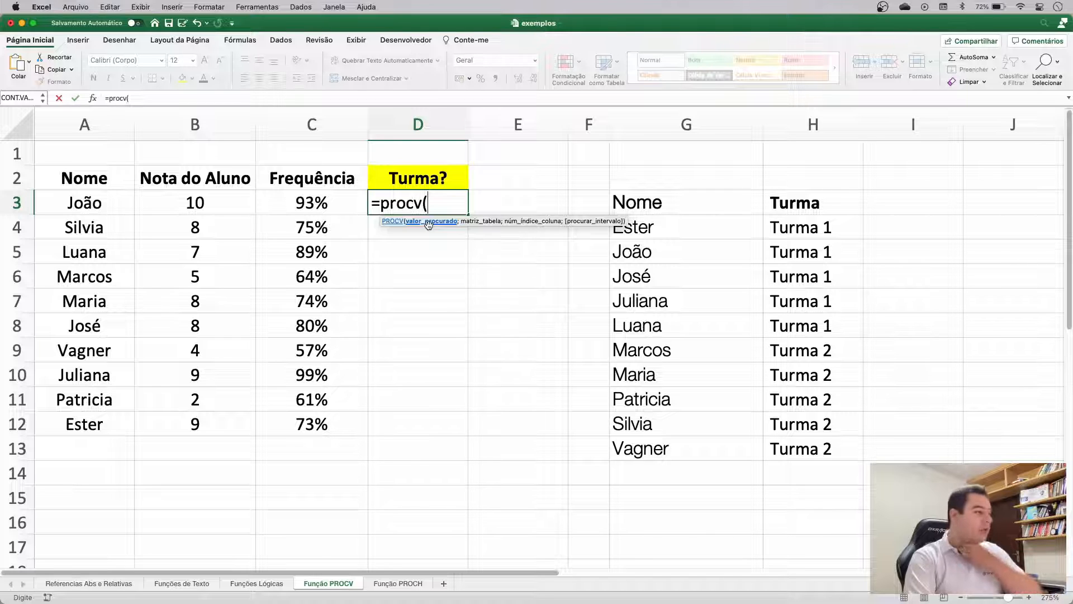
click(74, 203)
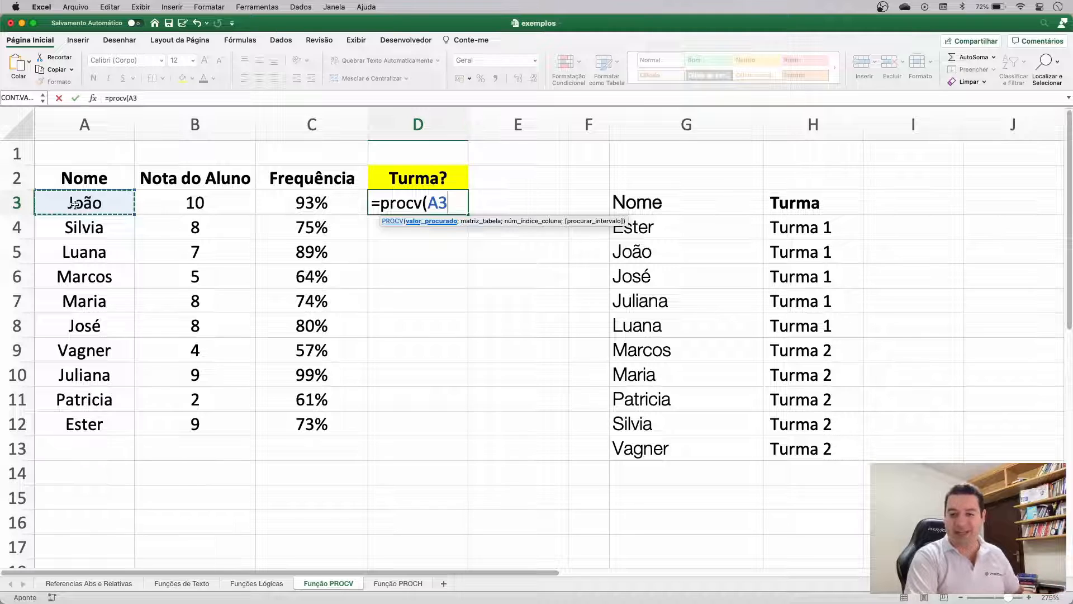
text(;)
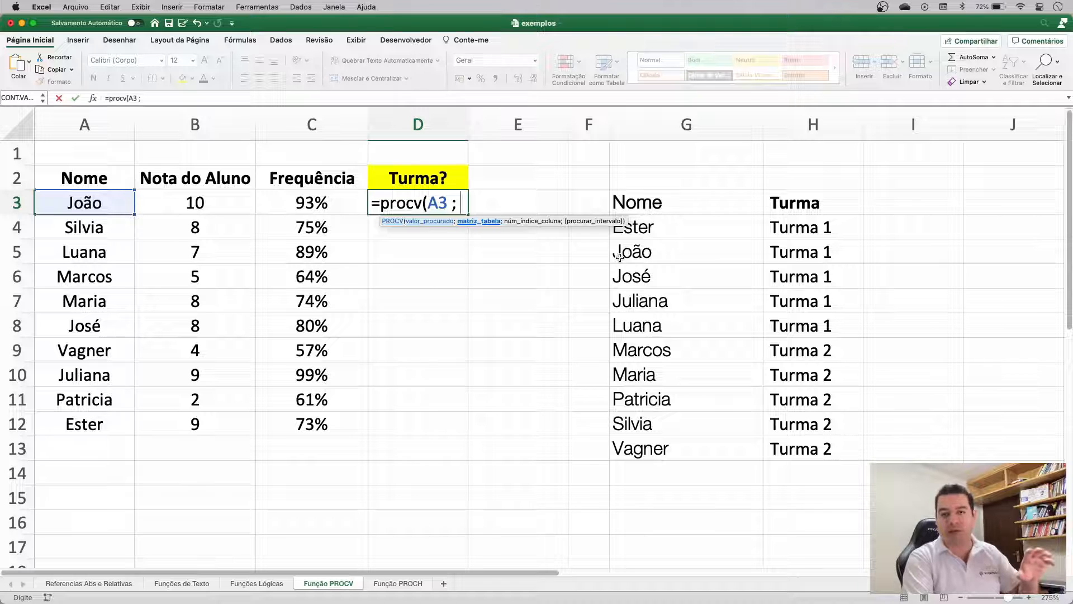
click(691, 239)
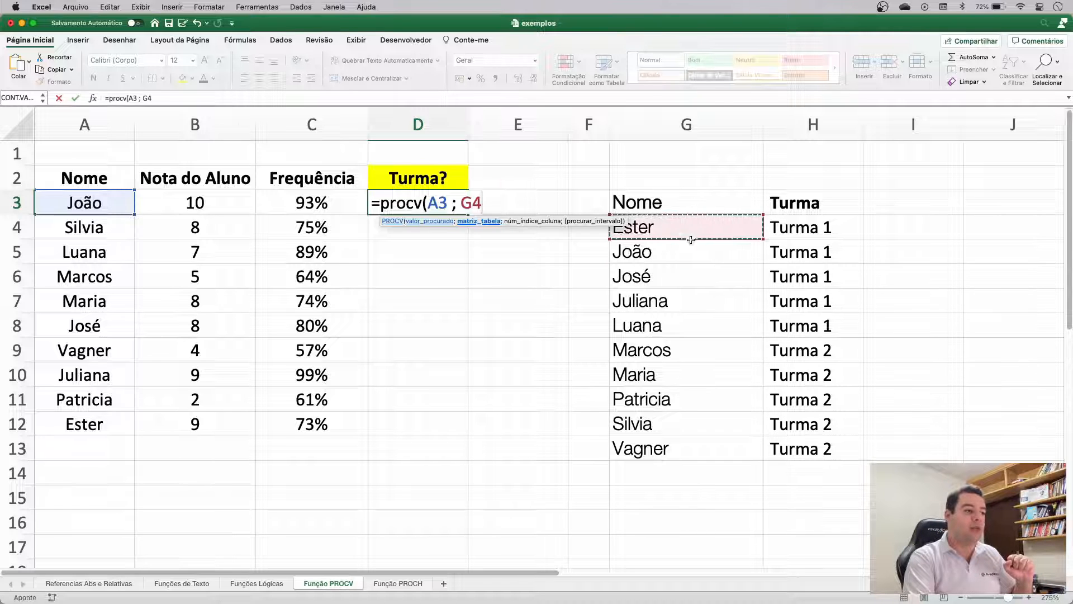
drag(691, 239, 799, 449)
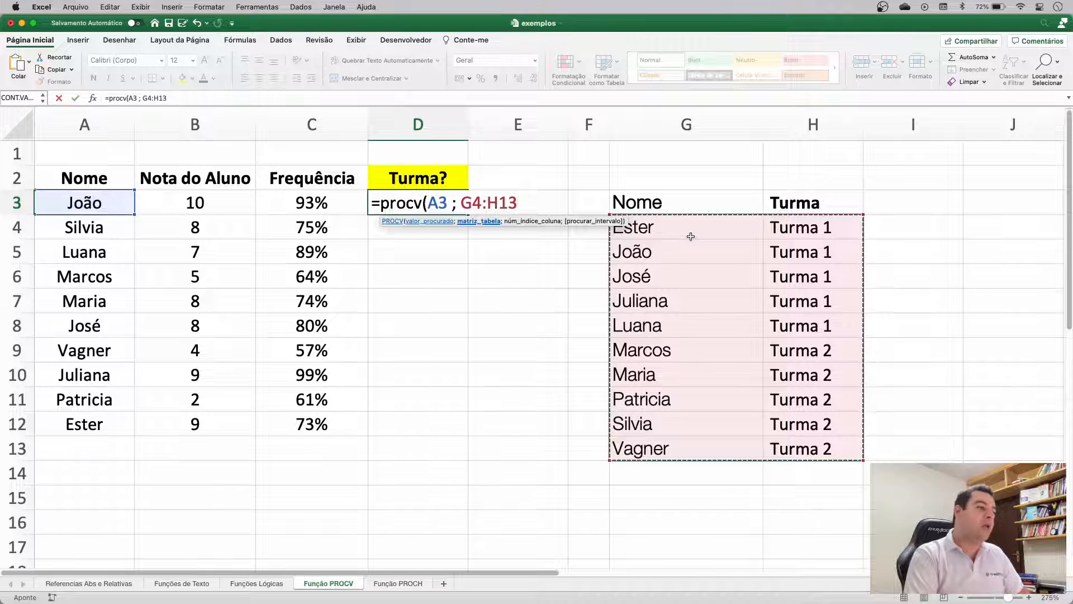
Step: Try G4:G13 and G4:I13 as the PROCV table range, and return it to G4:H13
drag(690, 231, 689, 441)
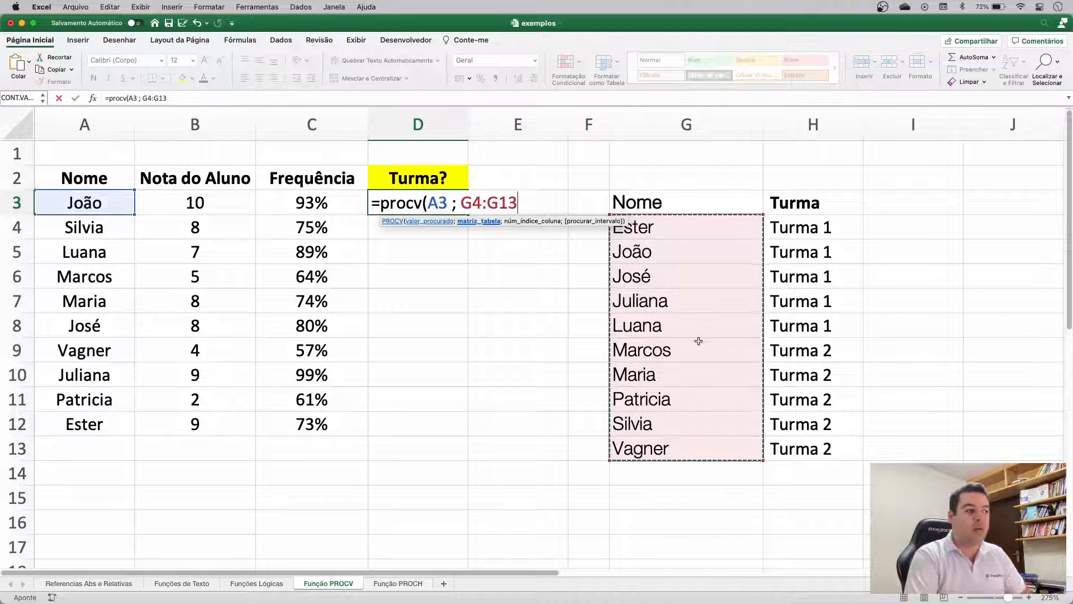
drag(632, 227, 903, 446)
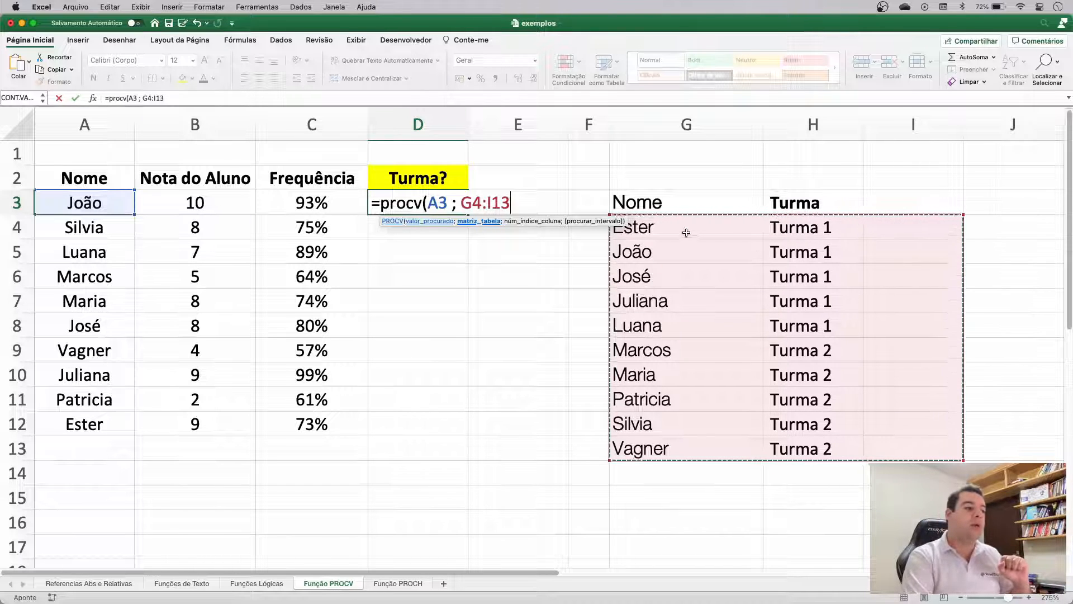
drag(687, 232, 829, 451)
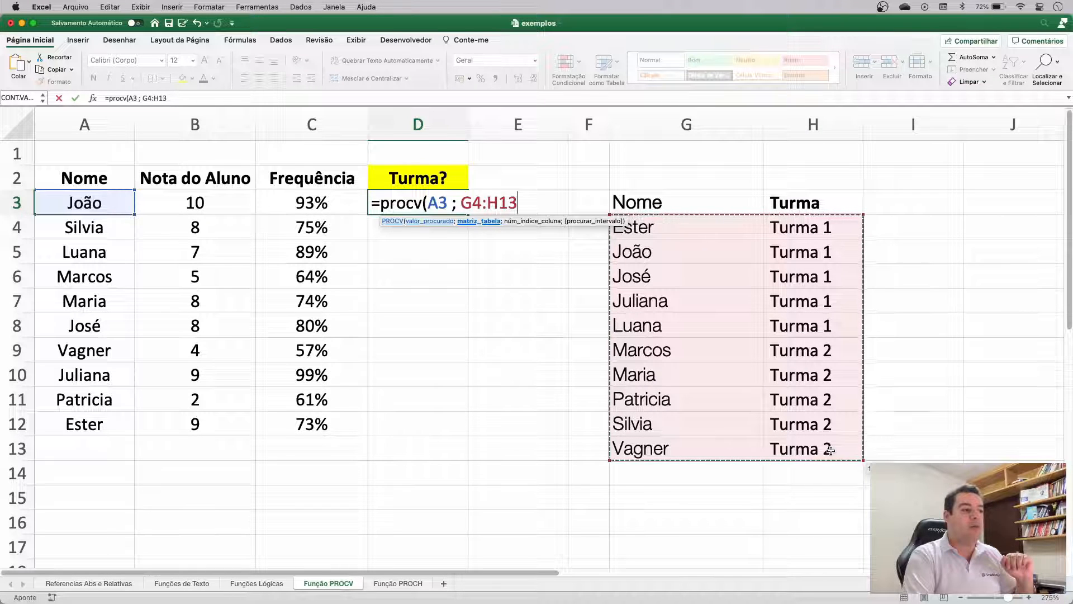
mouse_move(831, 450)
mouse_down()
mouse_move(991, 452)
mouse_move(2, 414)
mouse_move(520, 399)
mouse_move(828, 424)
mouse_move(844, 444)
mouse_up()
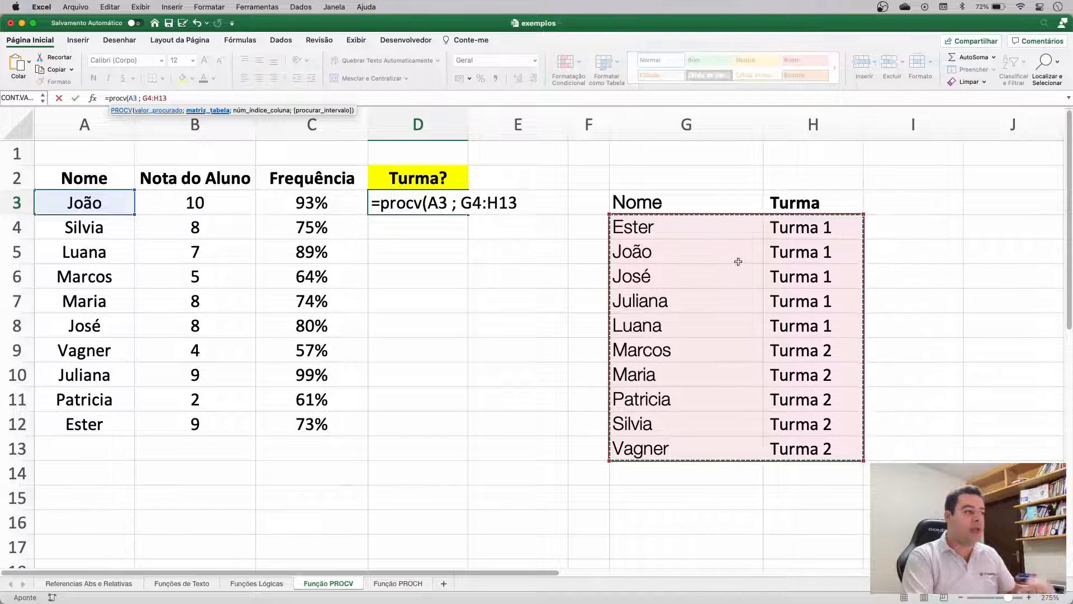
Step: Make the table range in the D3 formula absolute, as $G$4:$H$13
click(477, 205)
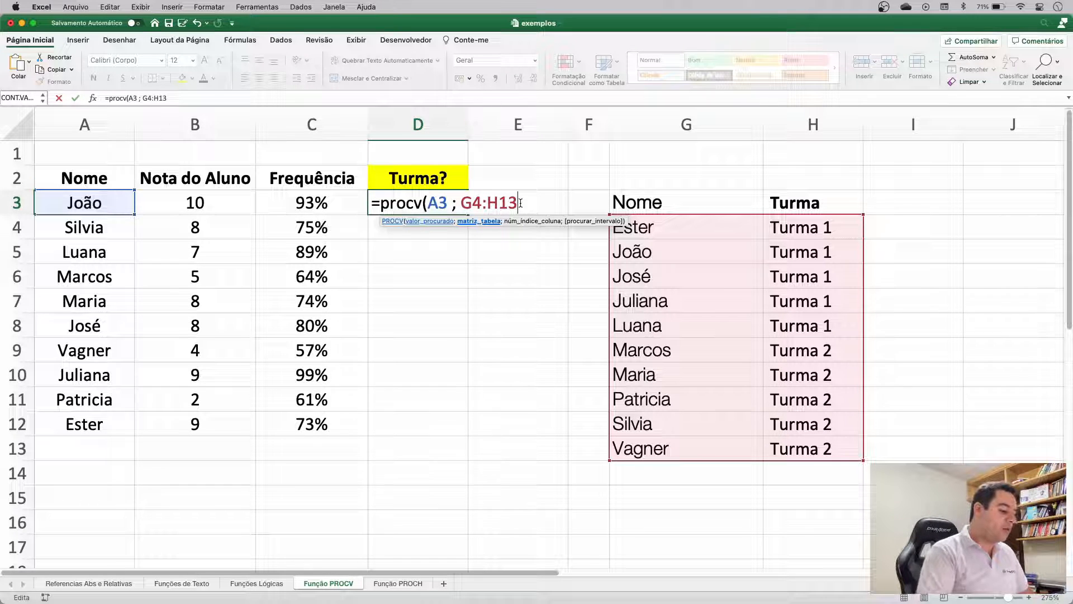
key(ctrl+super+space)
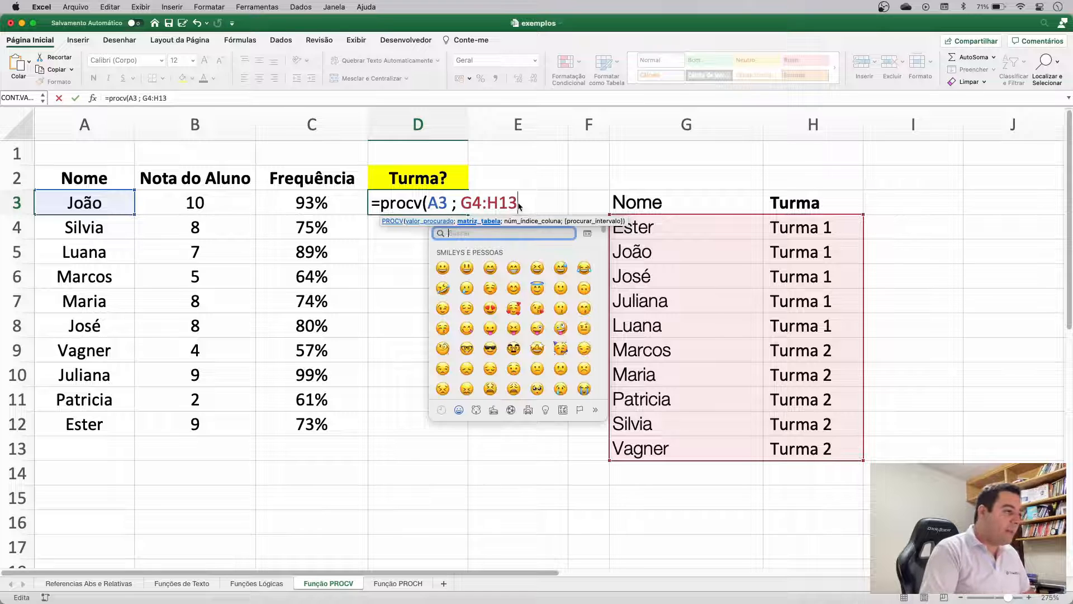
click(500, 203)
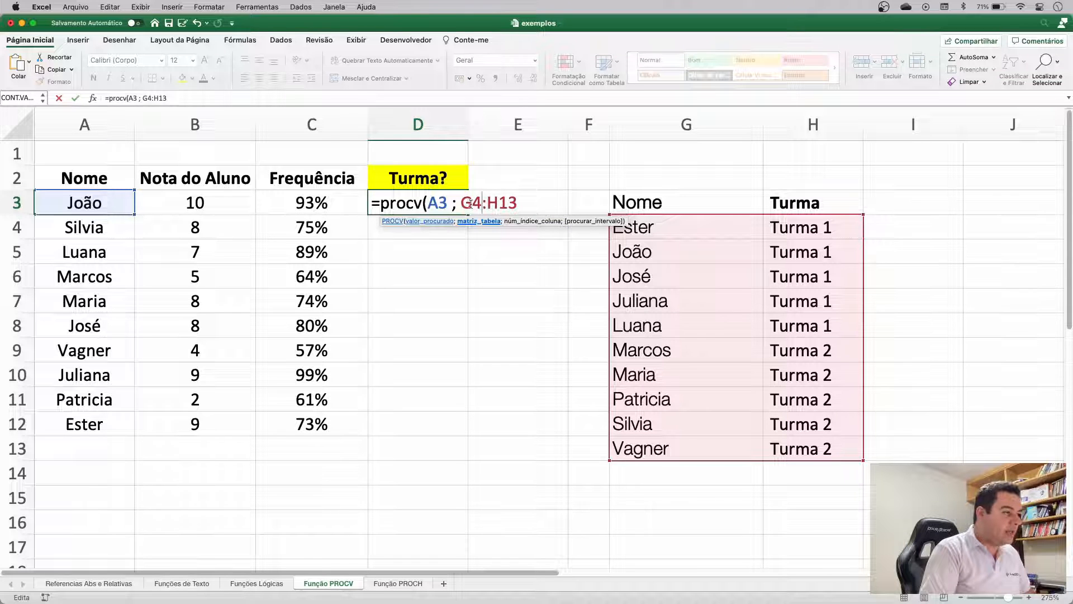
drag(461, 203, 514, 202)
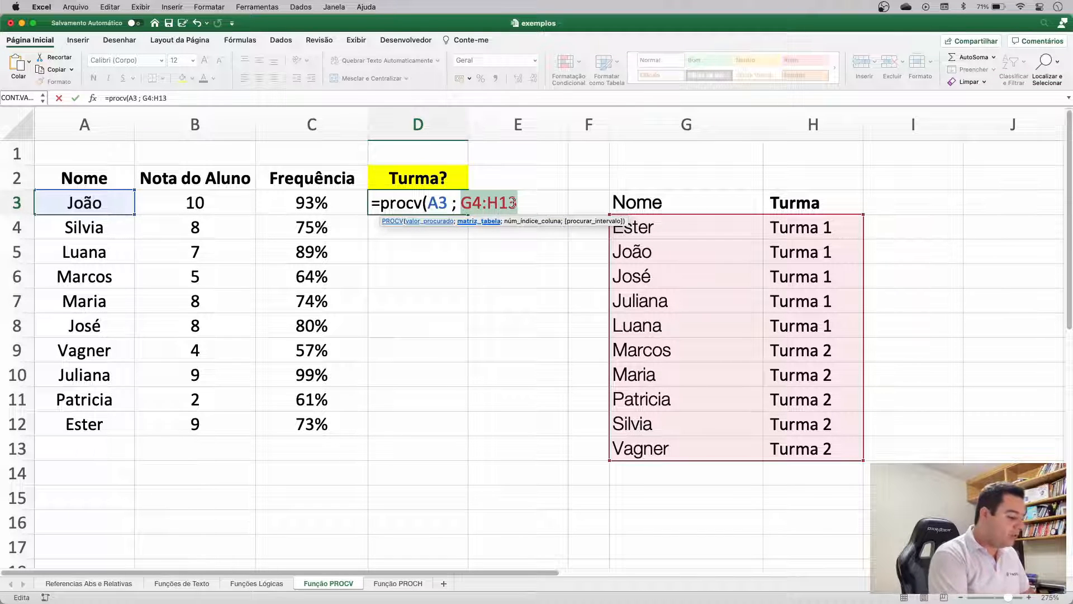
key(super+t)
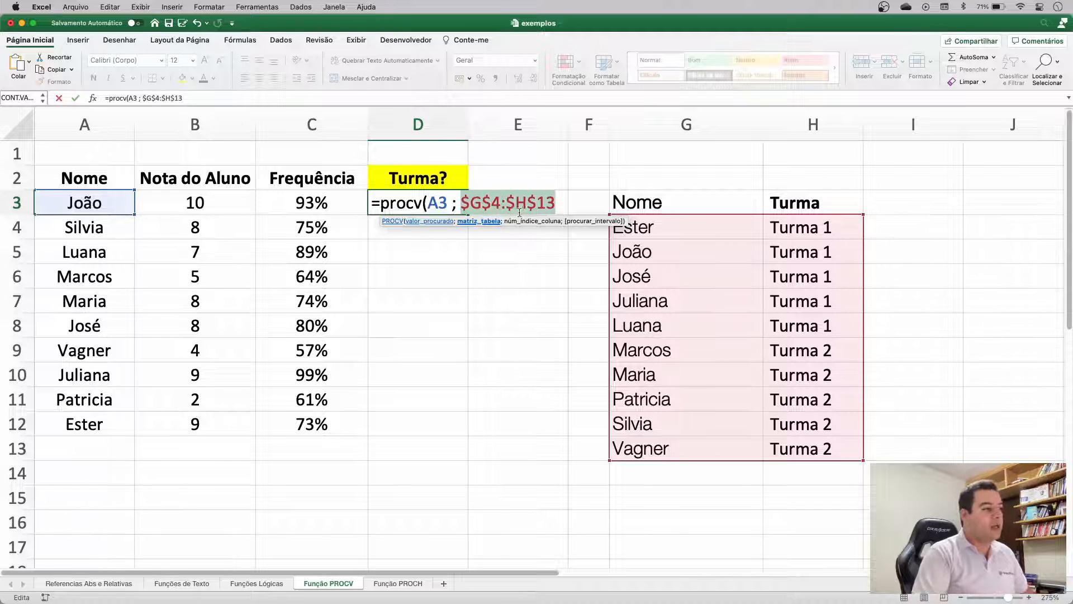
Step: Complete the D3 formula with column index 2 and FALSO for an exact match, and enter it
click(559, 204)
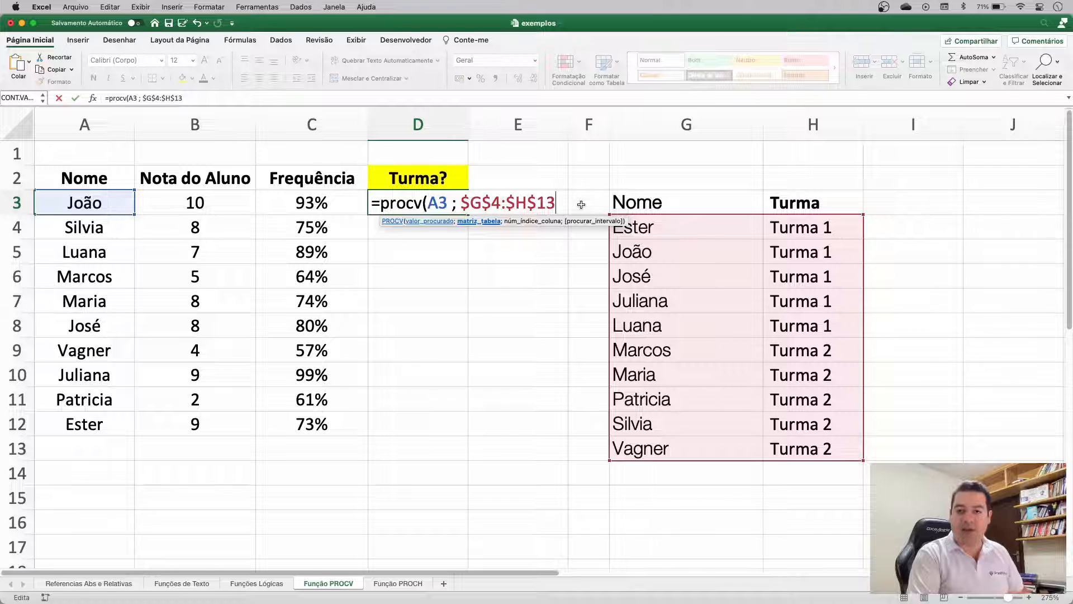
text(; 2)
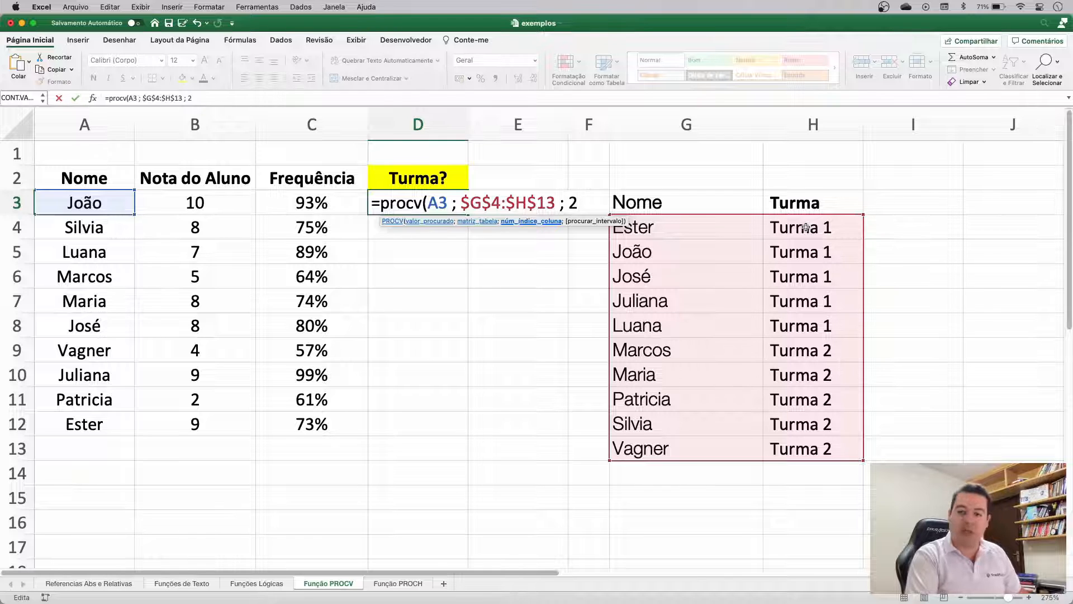
text(;)
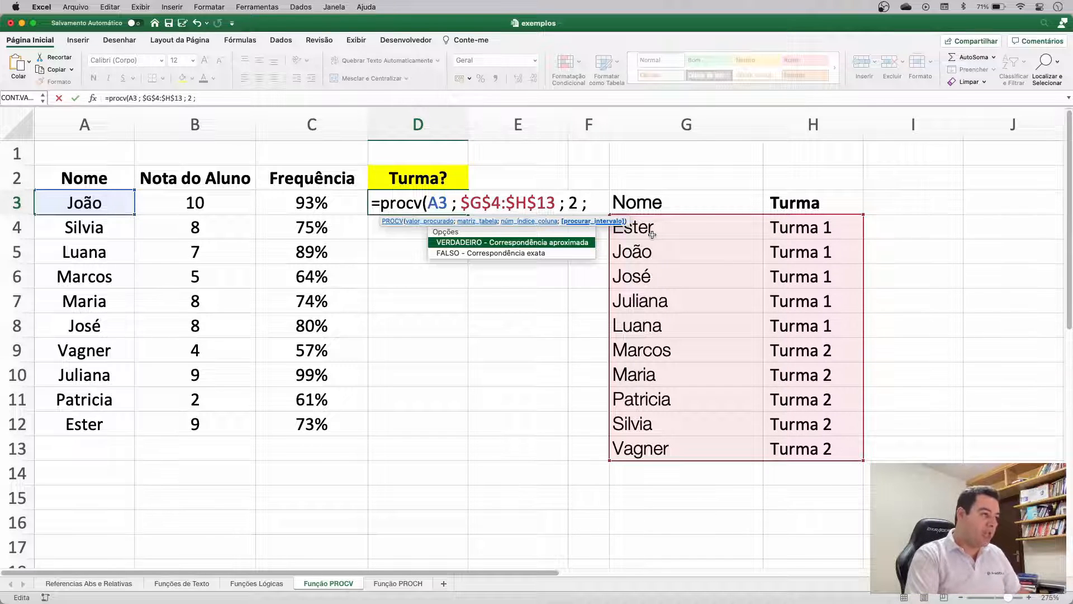
key(BackSpace)
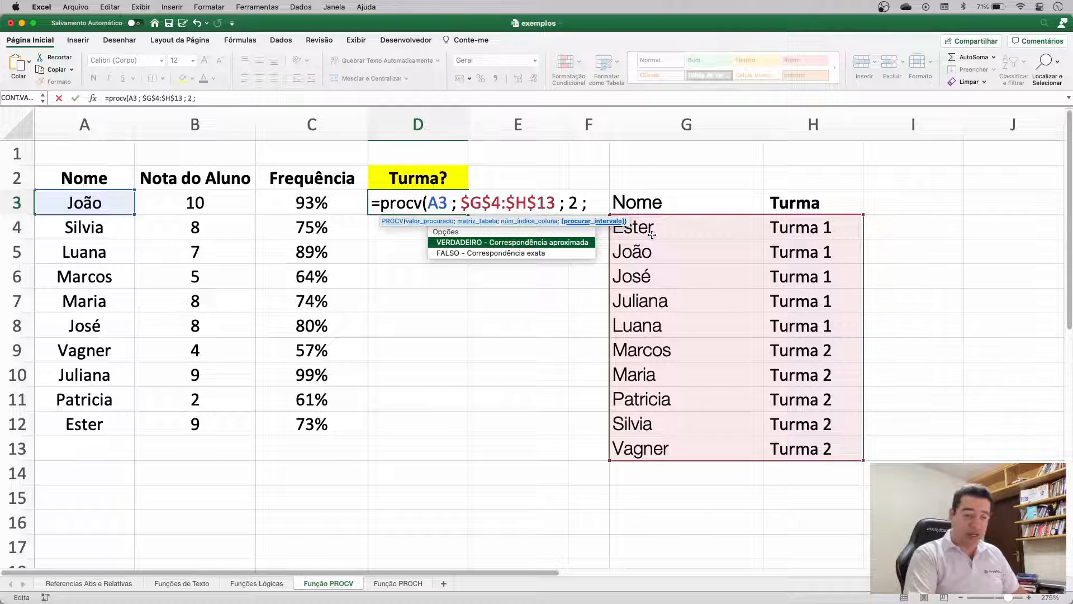
text(0)
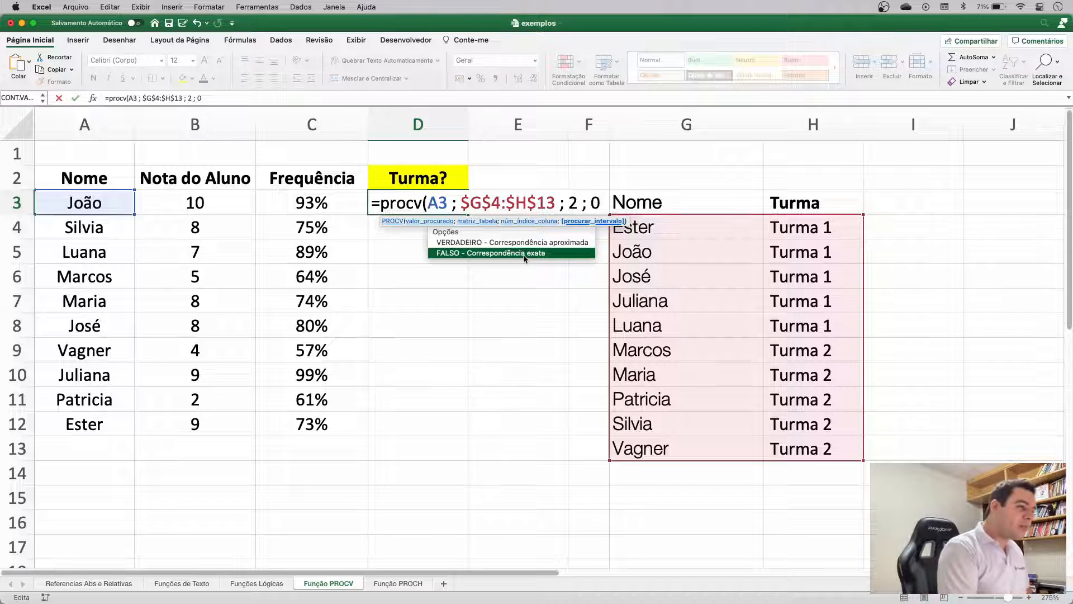
key(BackSpace)
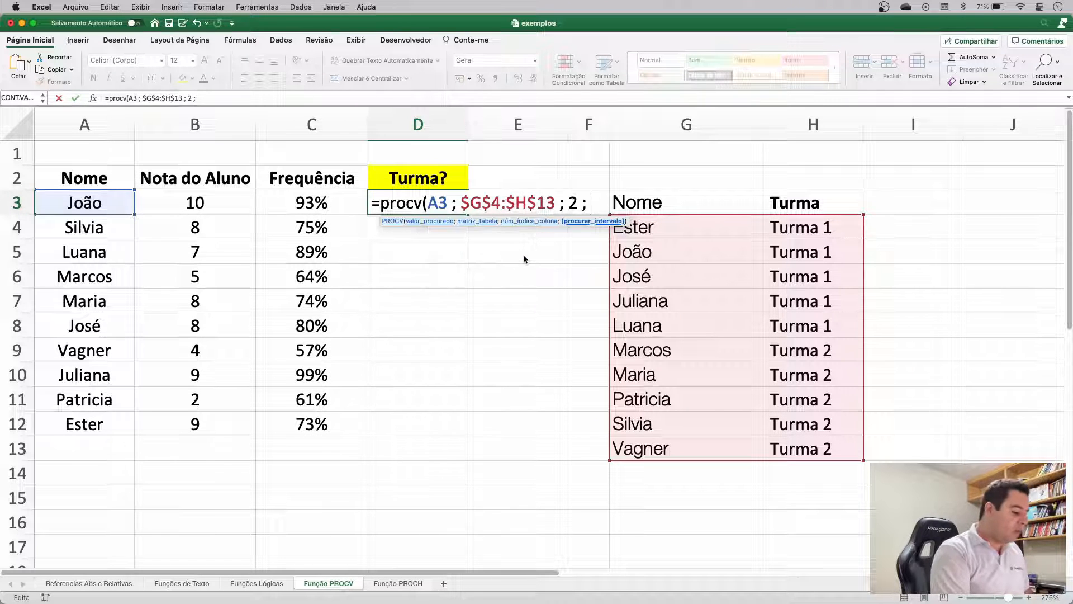
text(FALSO ))
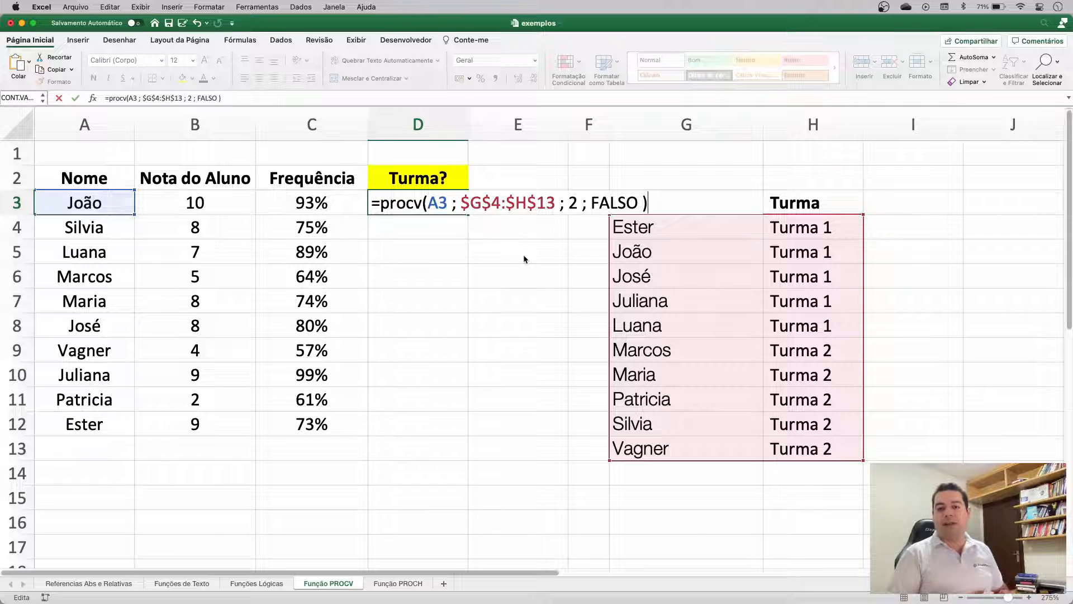
key(Return)
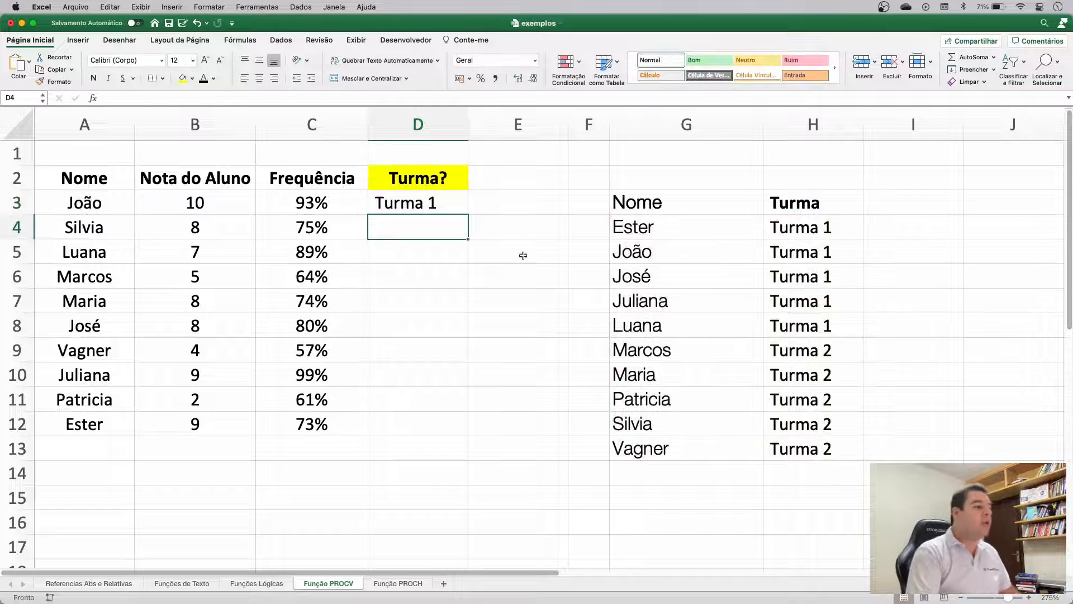
Step: Highlight the lookup name in A3 and its matching row G5:H5 with a yellow fill
click(440, 210)
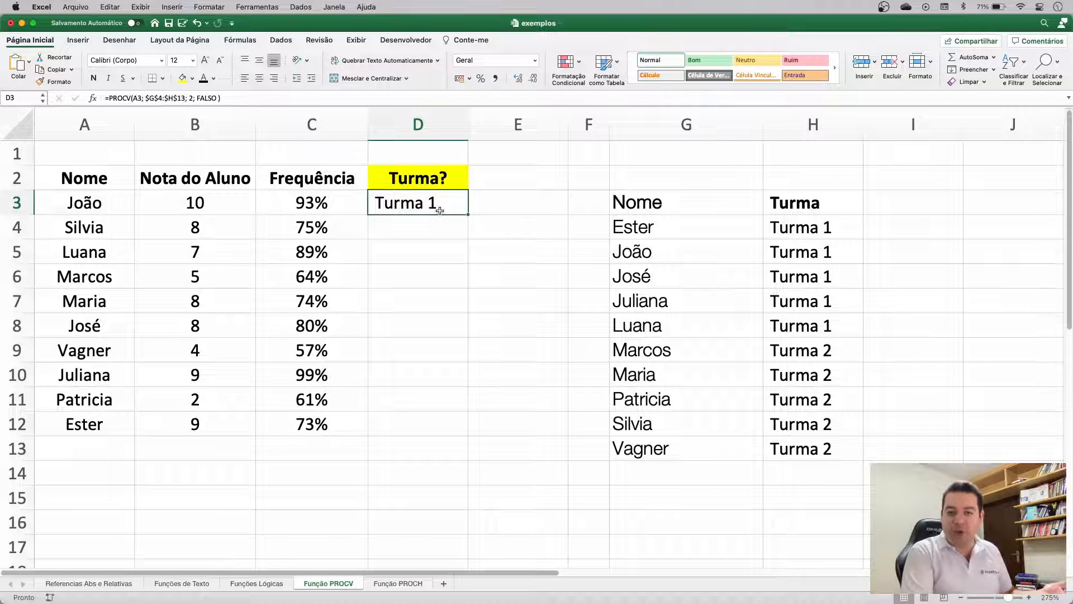
click(103, 213)
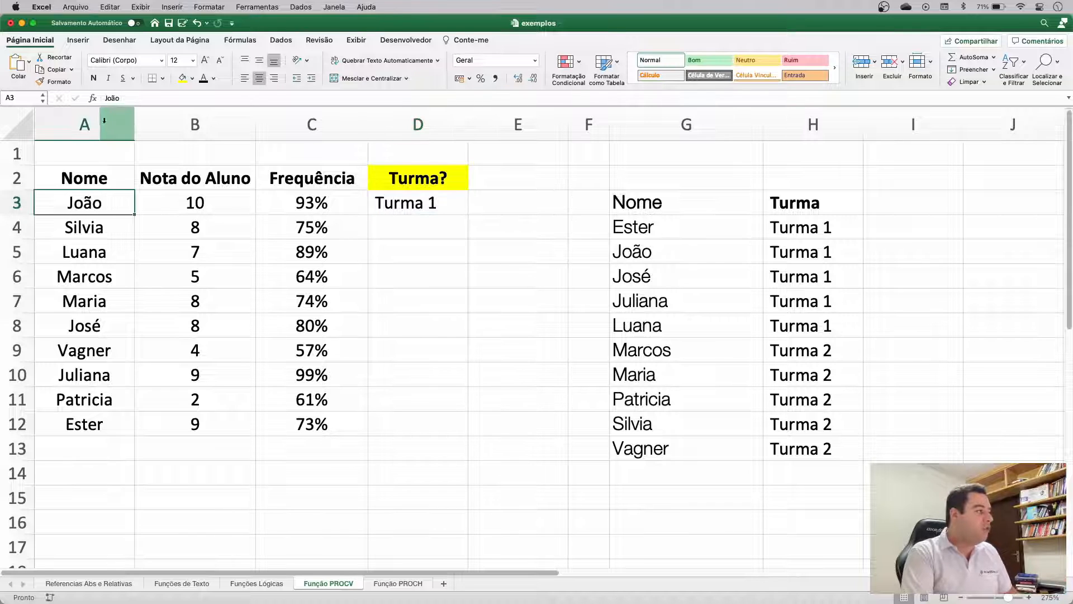
click(183, 78)
drag(677, 256, 805, 253)
click(183, 79)
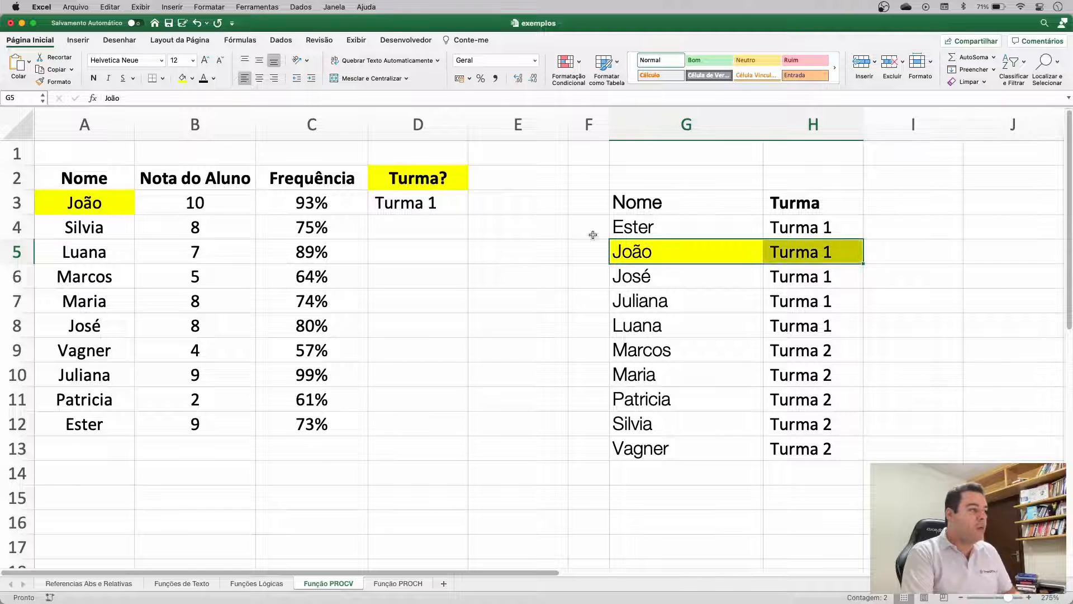
Step: Copy the PROCV formula from D3 down through D12
click(419, 208)
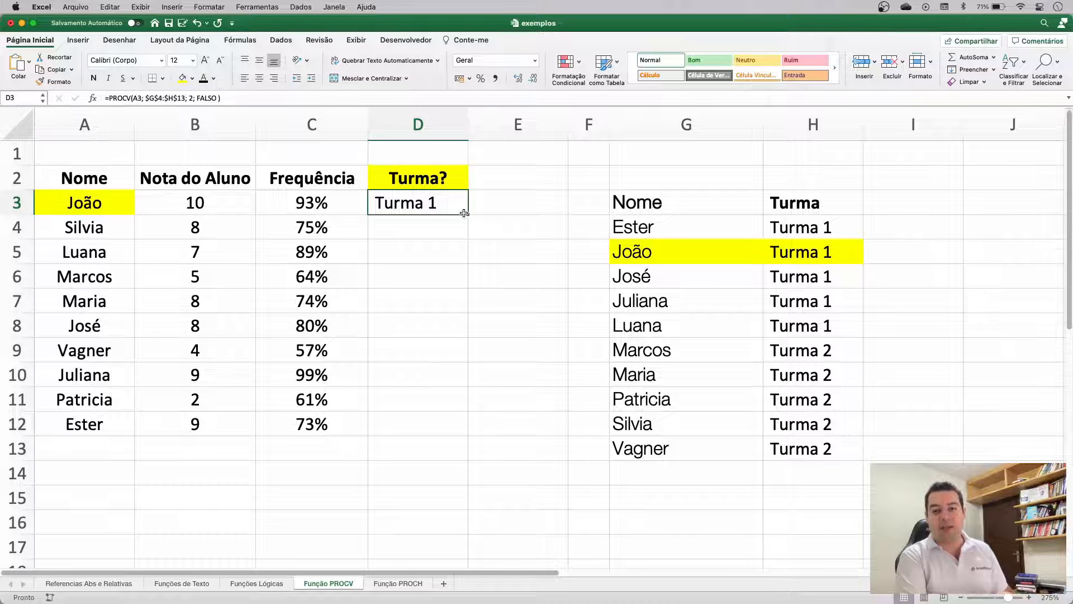
drag(466, 215, 467, 434)
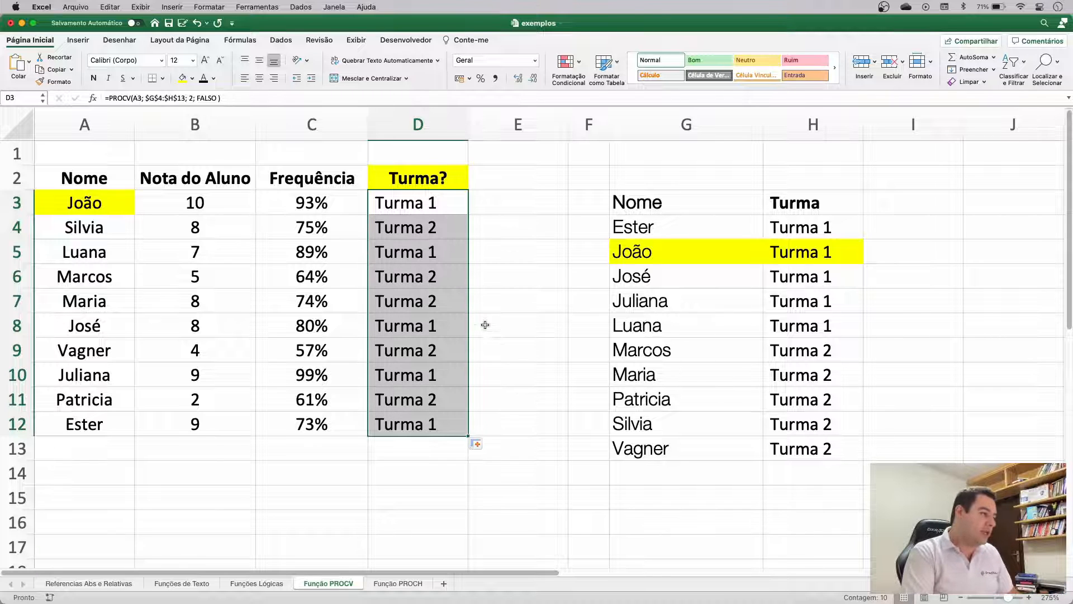
Step: Compare the classes returned for the students in rows 4, 6 and 12 with their entries in the lookup table
drag(440, 233, 112, 229)
drag(691, 423, 785, 420)
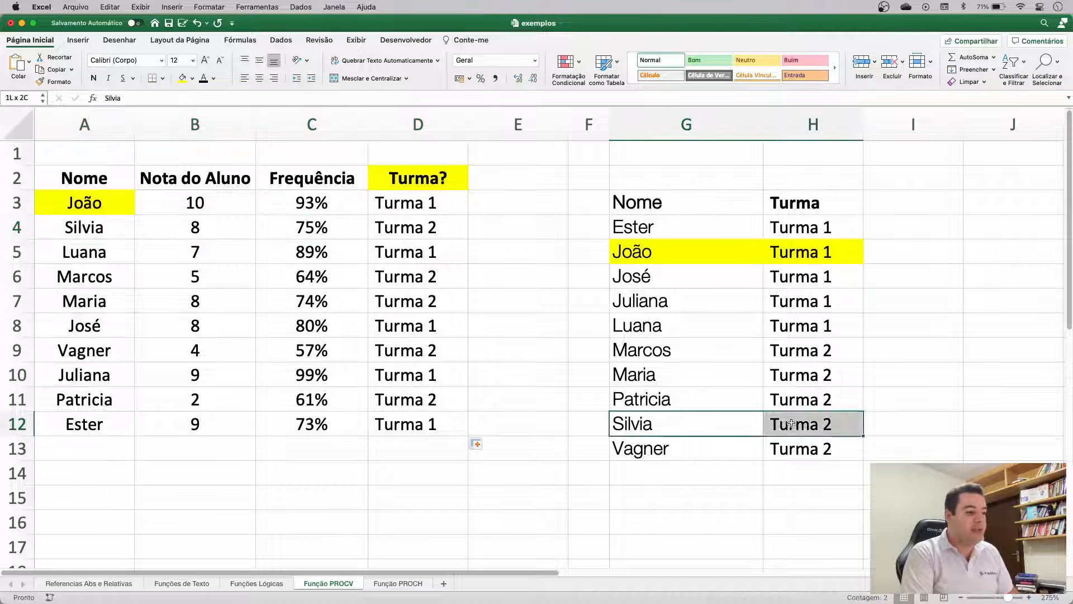
click(114, 278)
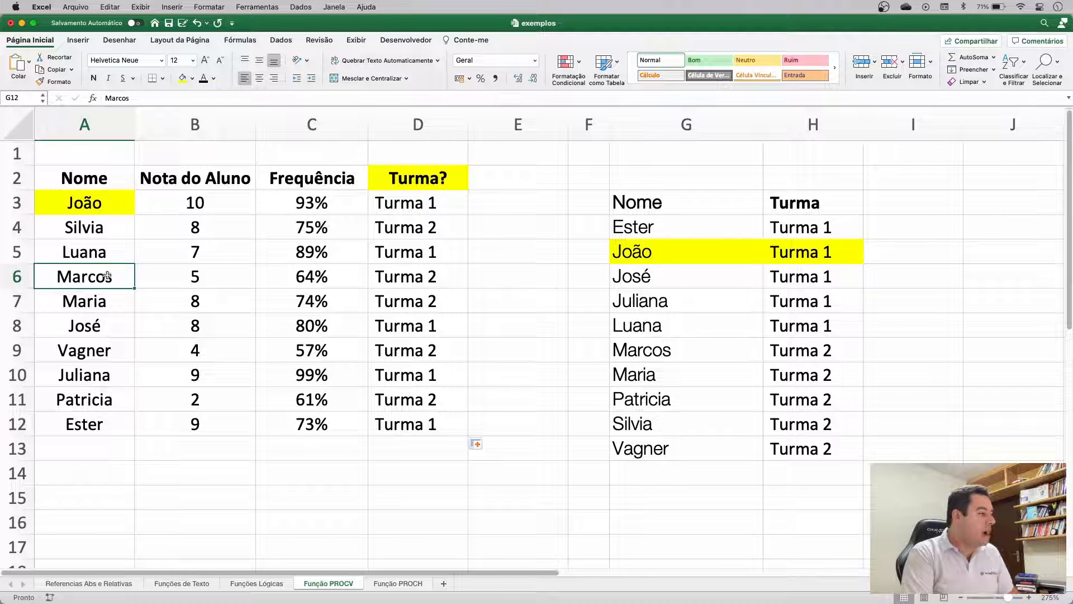
drag(716, 359, 790, 354)
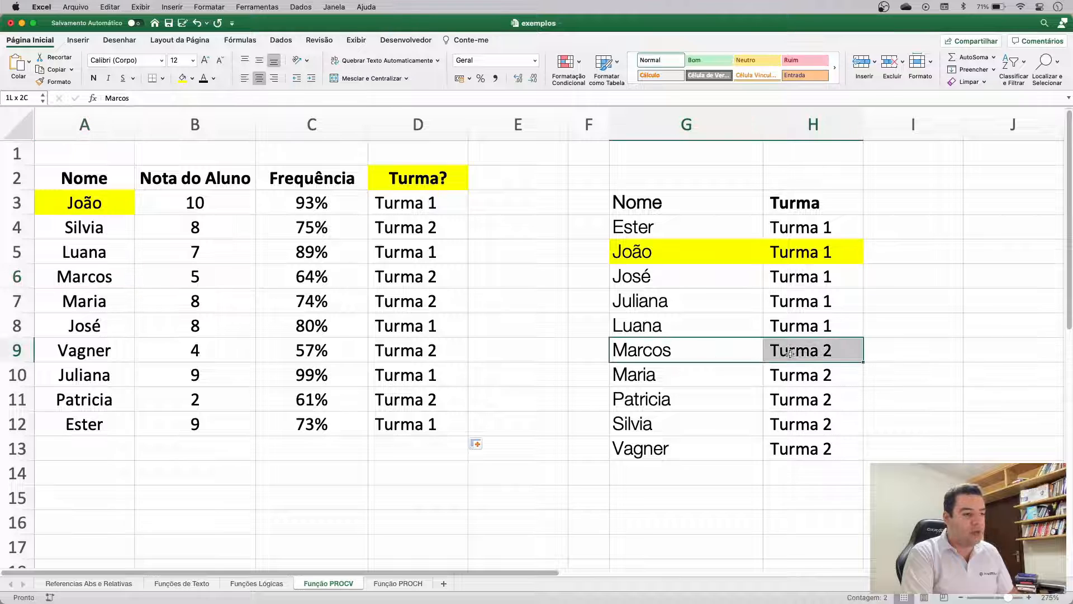
click(84, 431)
drag(170, 426, 441, 426)
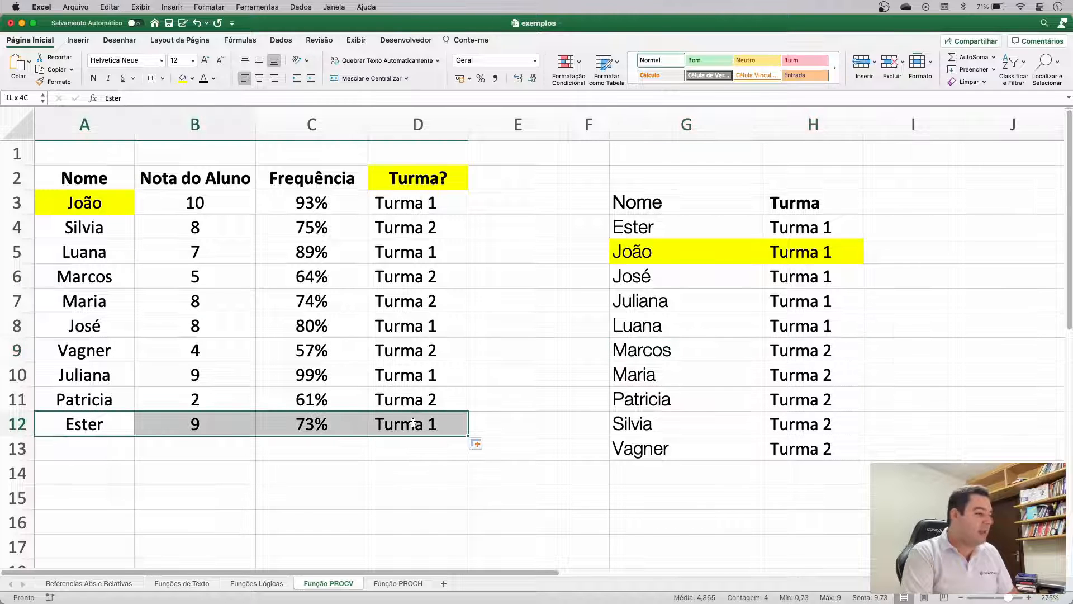
click(755, 230)
drag(755, 229, 788, 228)
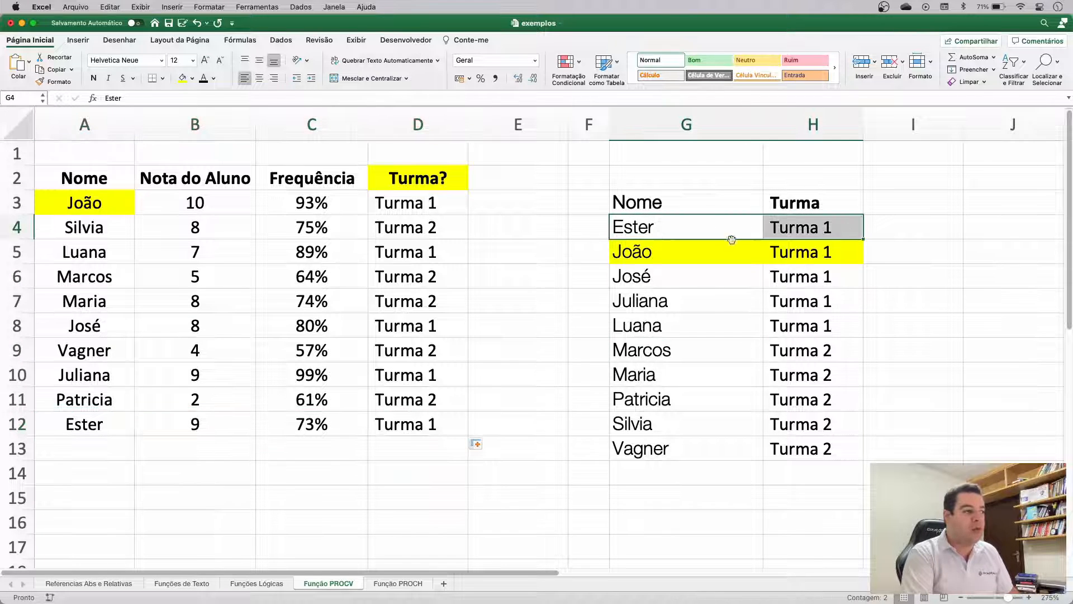
drag(427, 207, 417, 397)
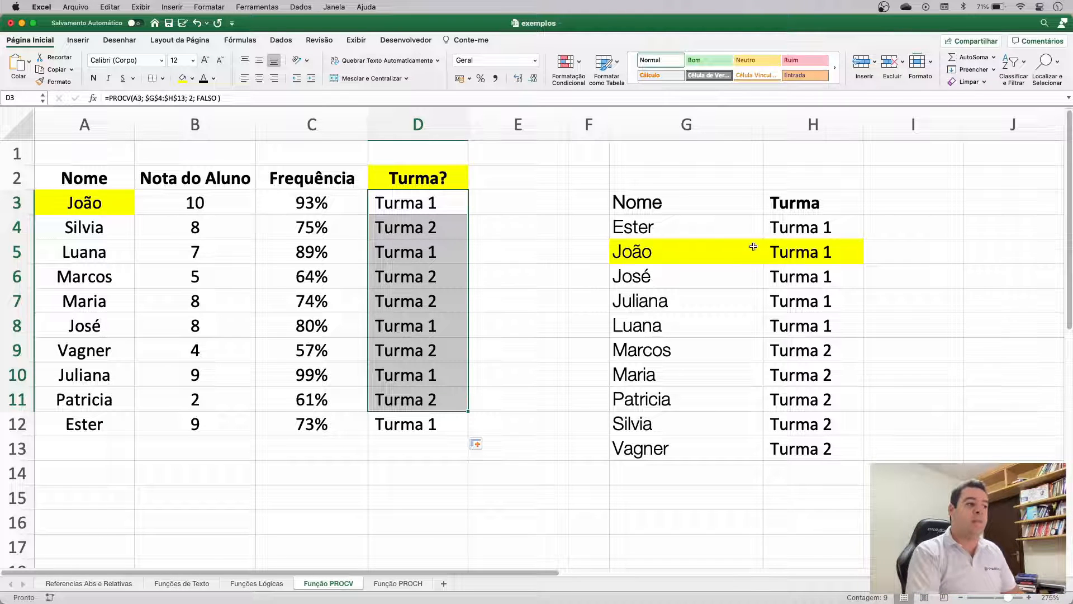
Step: Move the lookup table G3:H13 to cell A1 of a new worksheet
drag(697, 202, 816, 448)
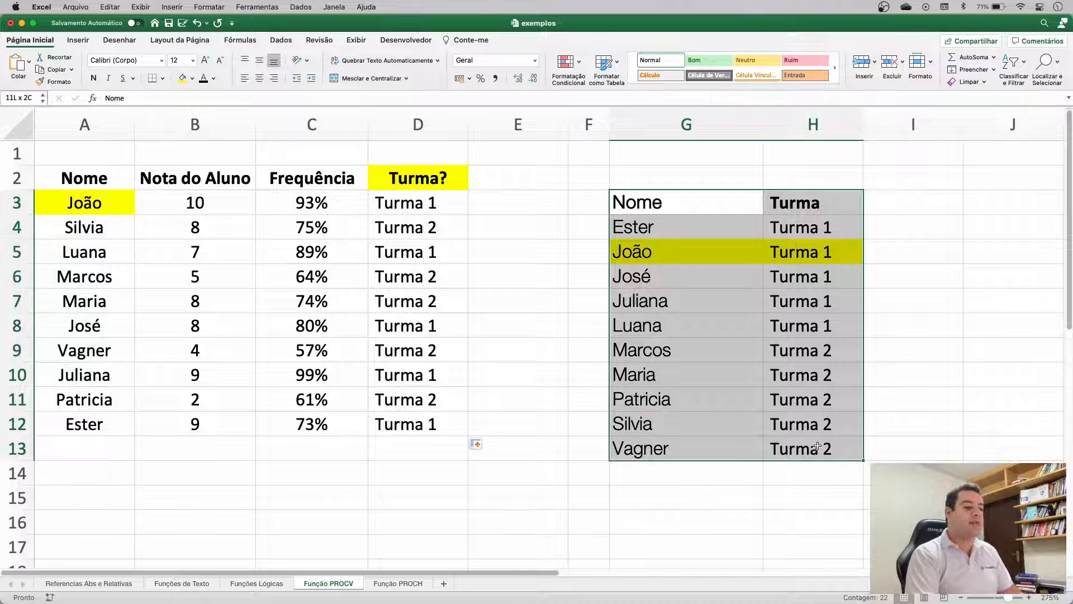
key(super+c)
click(445, 585)
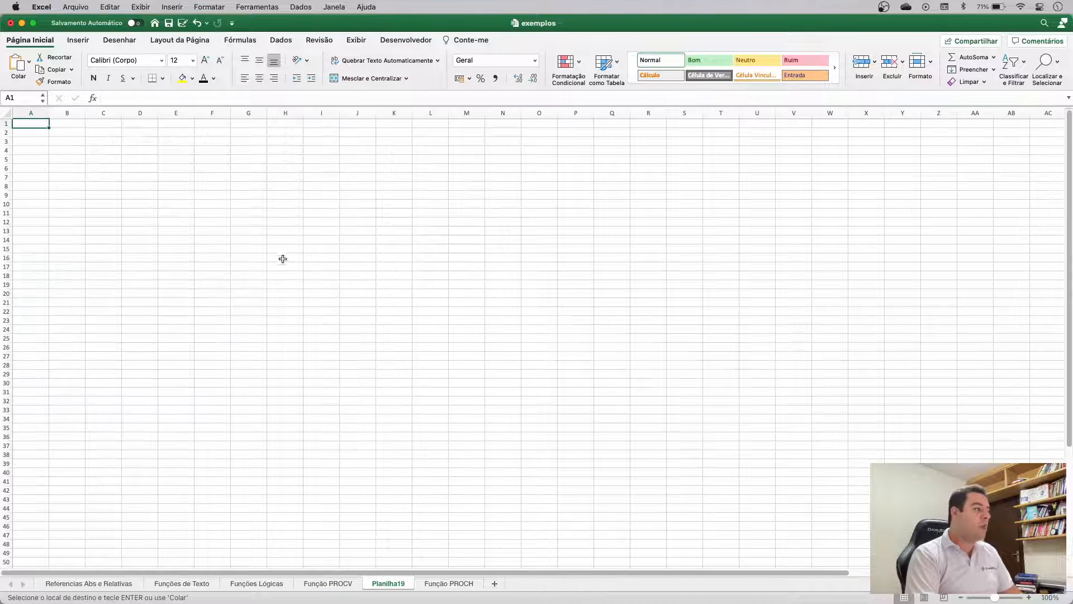
key(Return)
click(260, 213)
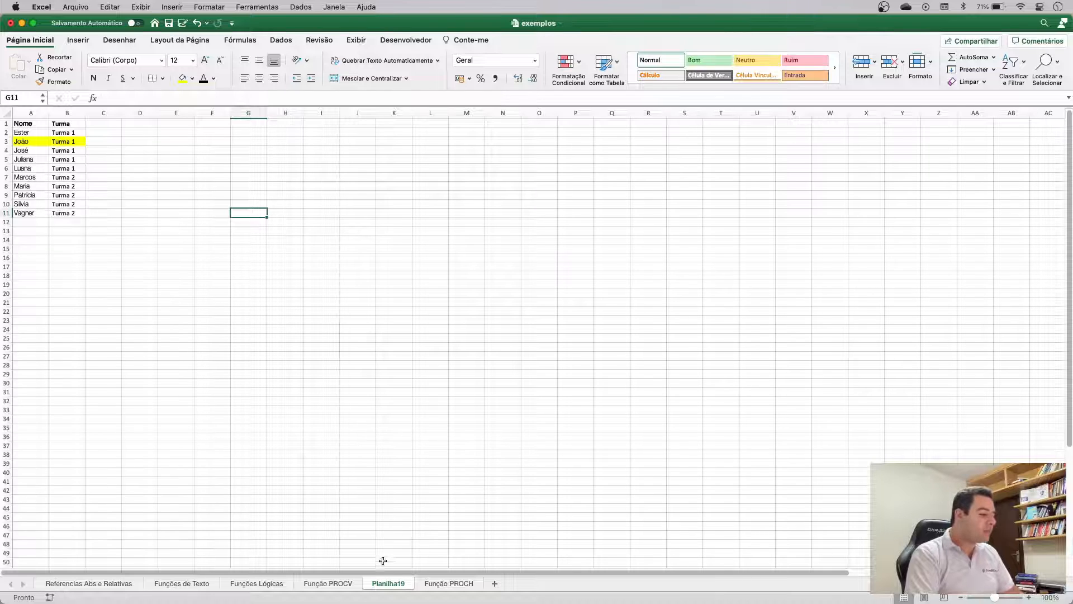
Step: Clear the class formulas in D3:D12 on the Função PROCV sheet
click(328, 583)
click(454, 210)
drag(454, 210, 441, 422)
key(Delete)
Step: Start a PROCV formula in D3 with lookup value A3 and the table range Planilha19!A1:B11
click(441, 215)
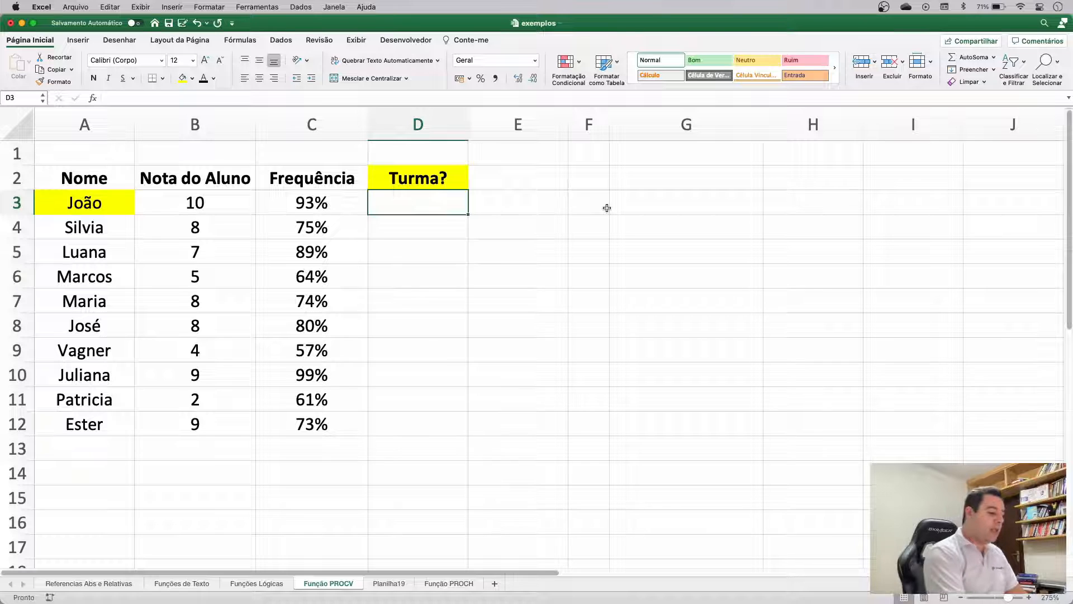
text(=procv)
key(Tab)
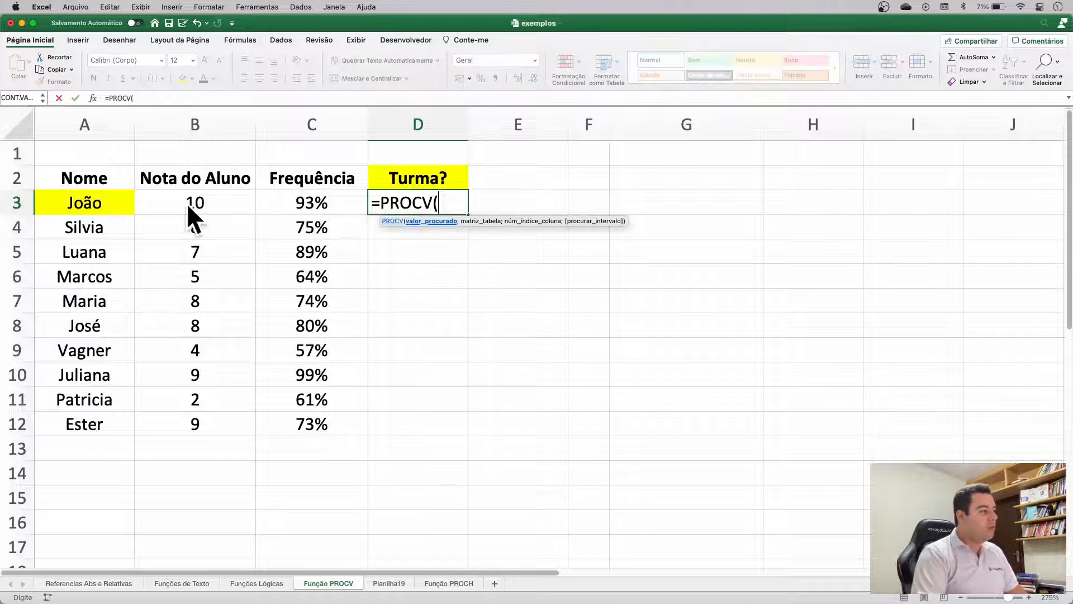
click(105, 197)
text(;)
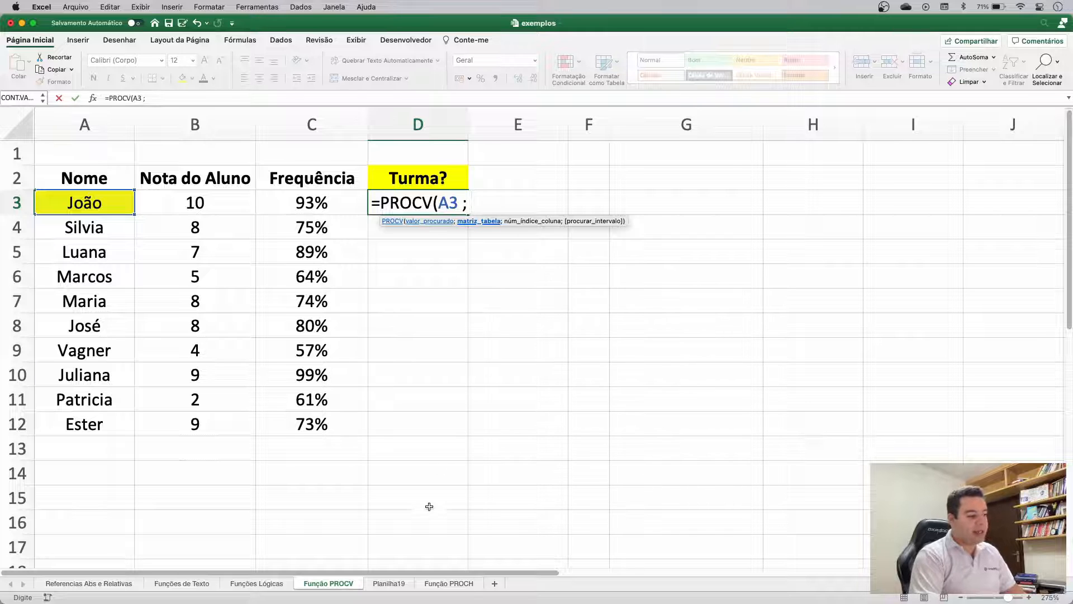
click(390, 583)
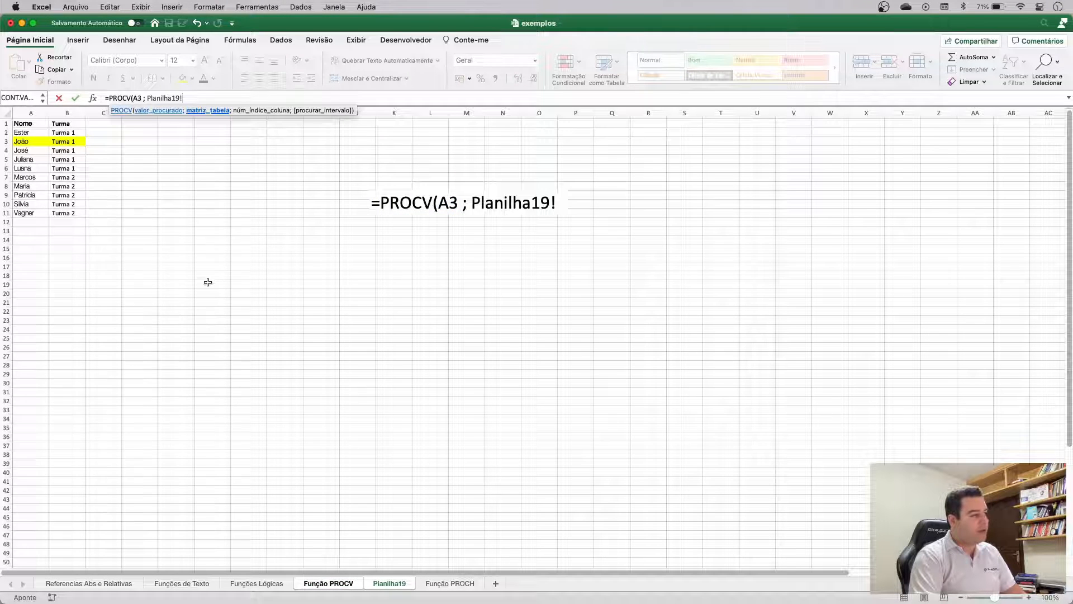
drag(34, 124, 64, 215)
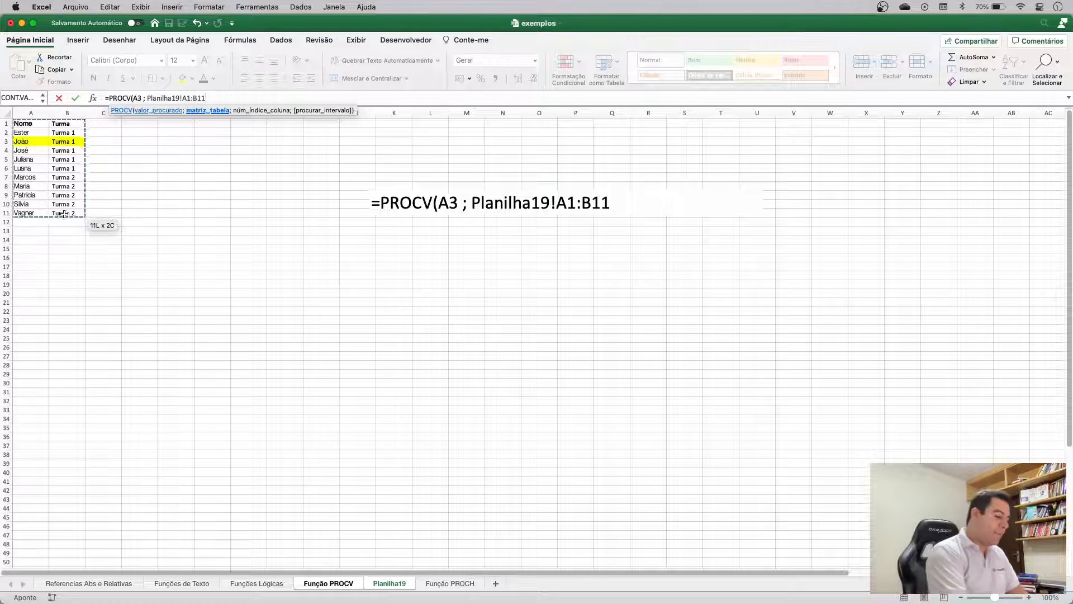
Step: Complete the PROCV formula with column index 2 and FALSO as the last argument, and enter it
text(;)
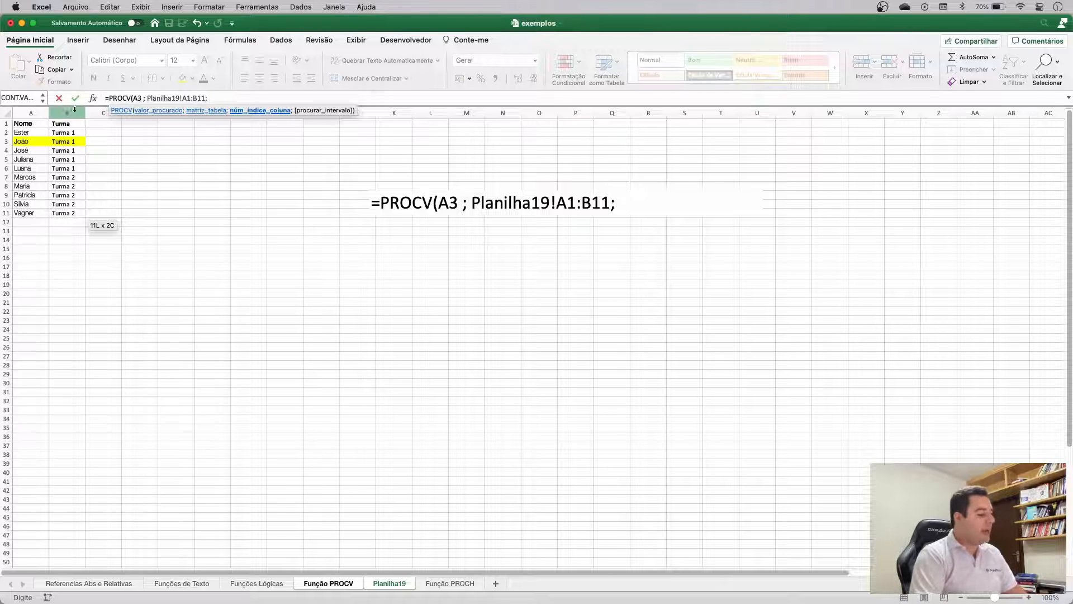
text( 2)
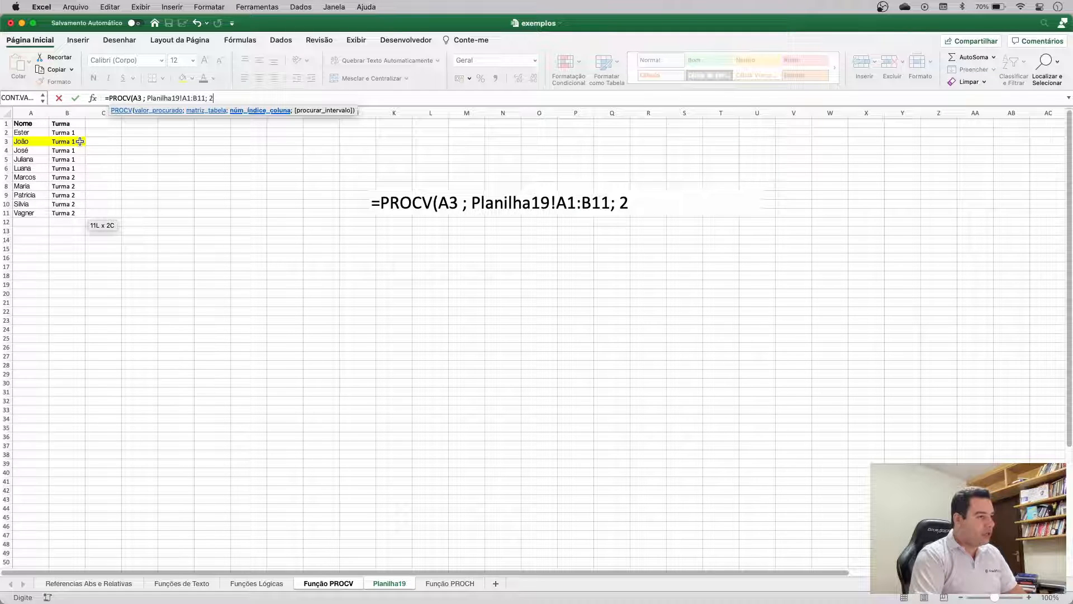
text( ; )
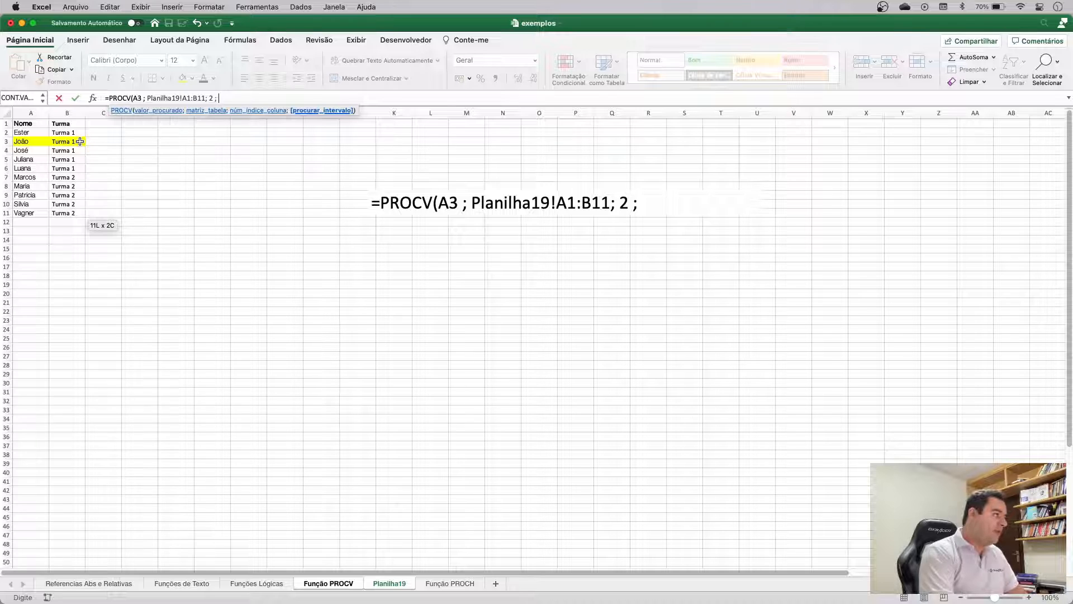
text(FALSO)
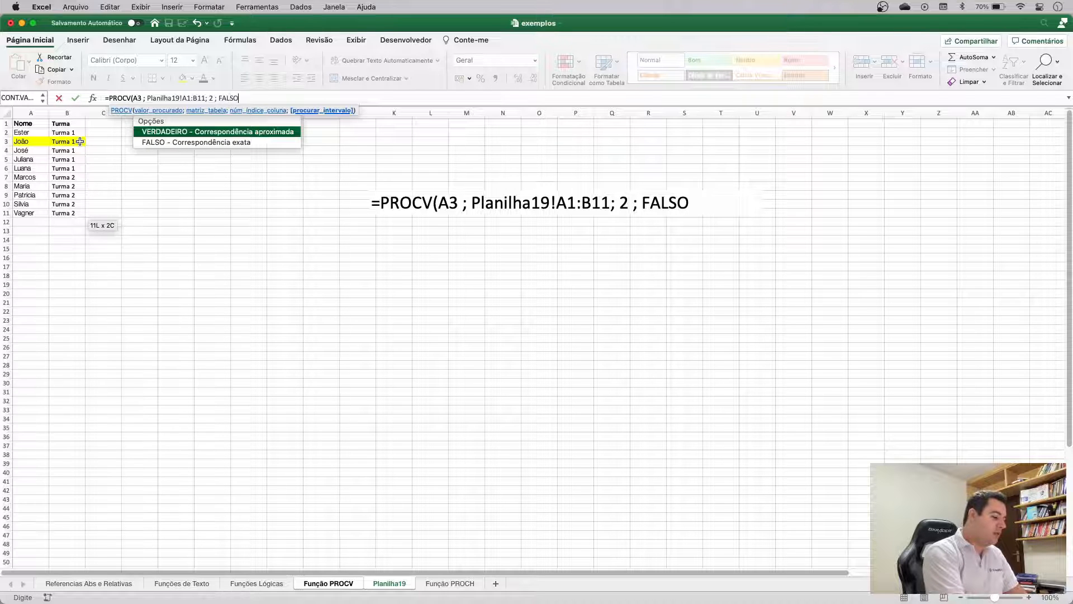
text())
key(Return)
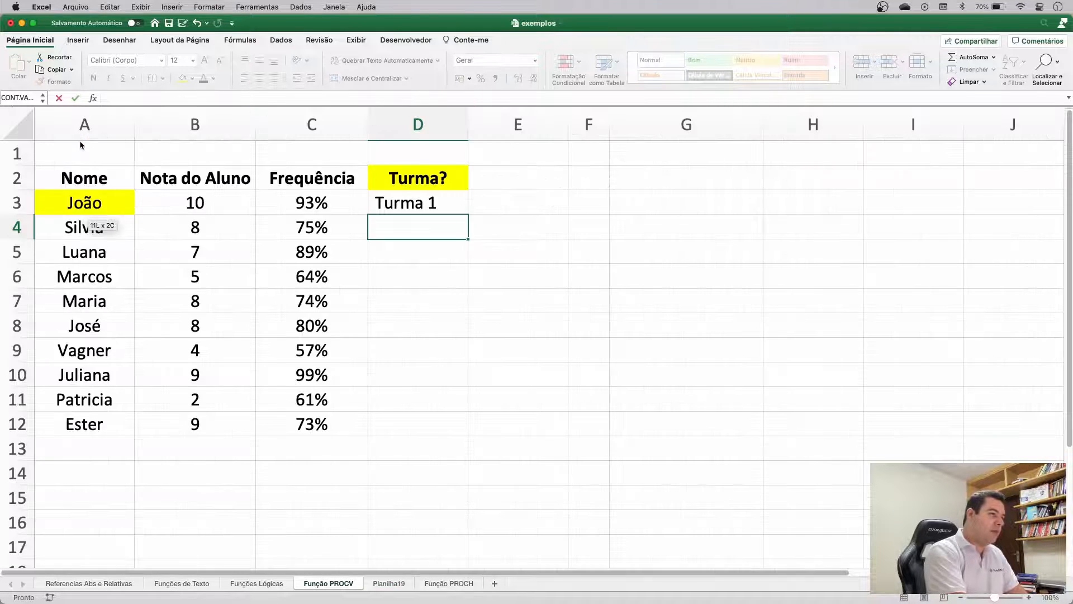
Step: Make the table reference in the D3 formula absolute as Planilha19!$A$1:$B$11
double_click(435, 198)
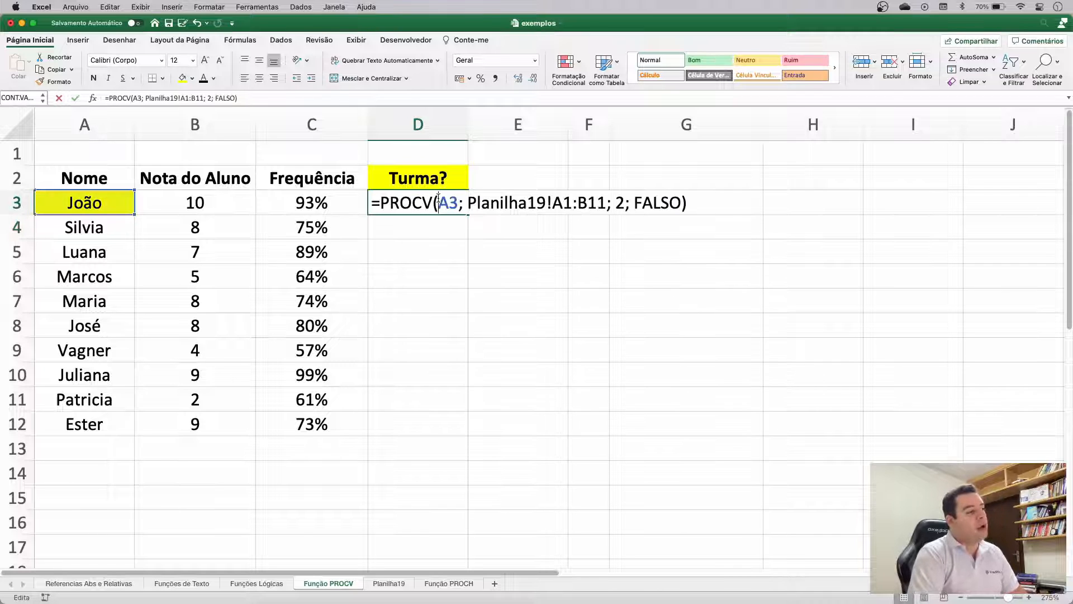
drag(468, 201, 543, 202)
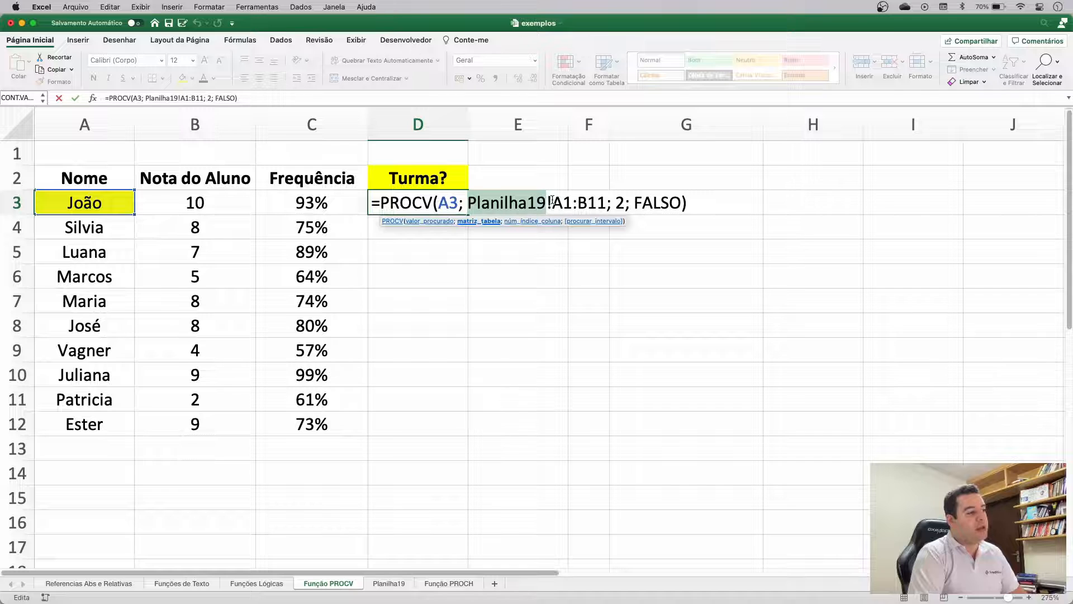
click(552, 200)
drag(576, 201, 466, 205)
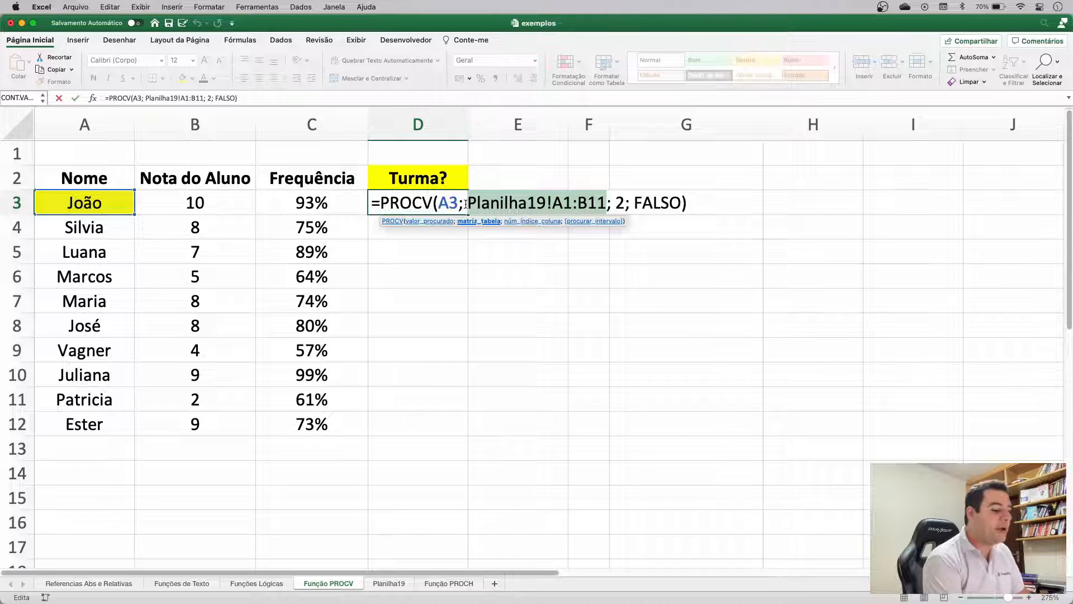
key(F4)
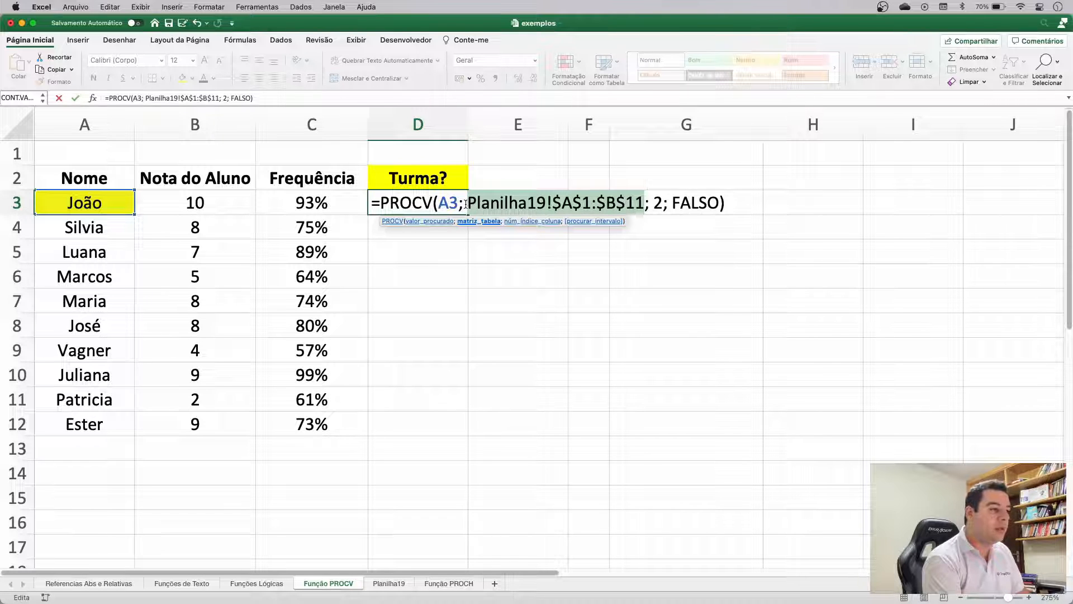
click(559, 202)
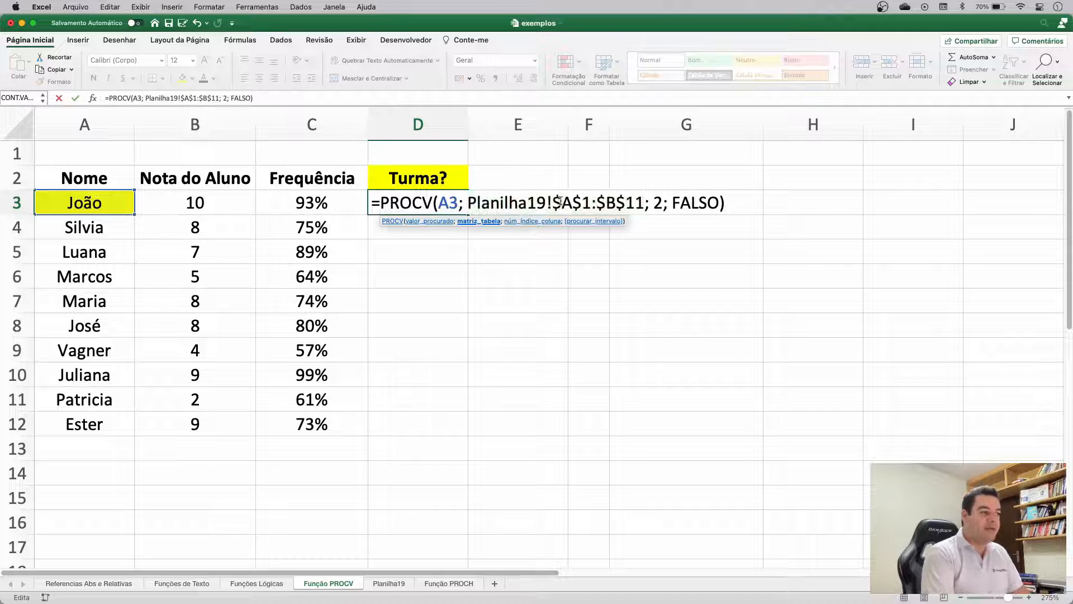
key(Return)
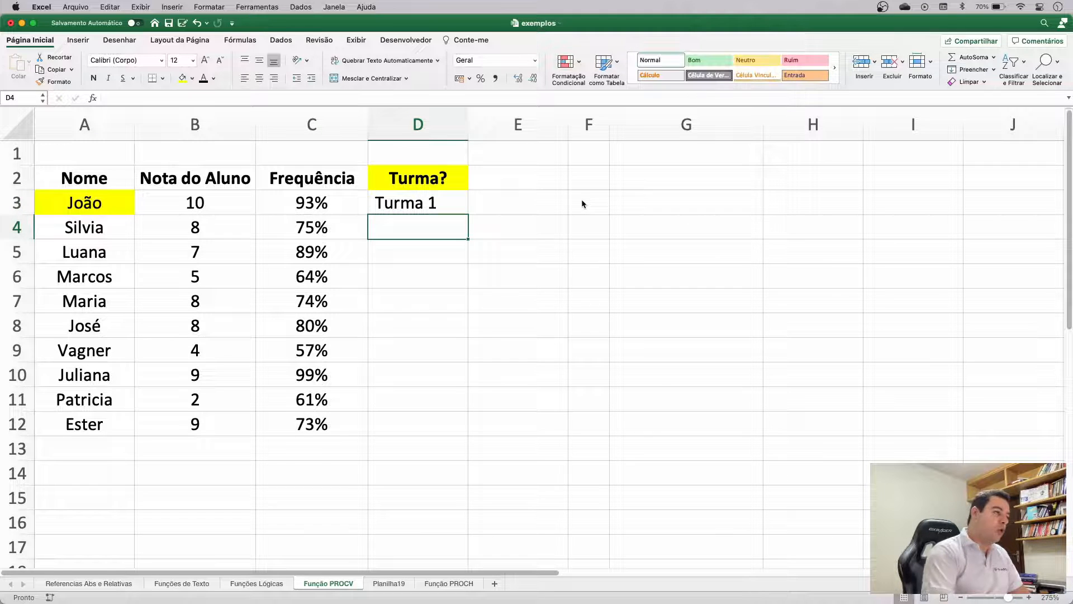
Step: Copy the PROCV formula with the cross-sheet reference from D3 down through D12
click(416, 207)
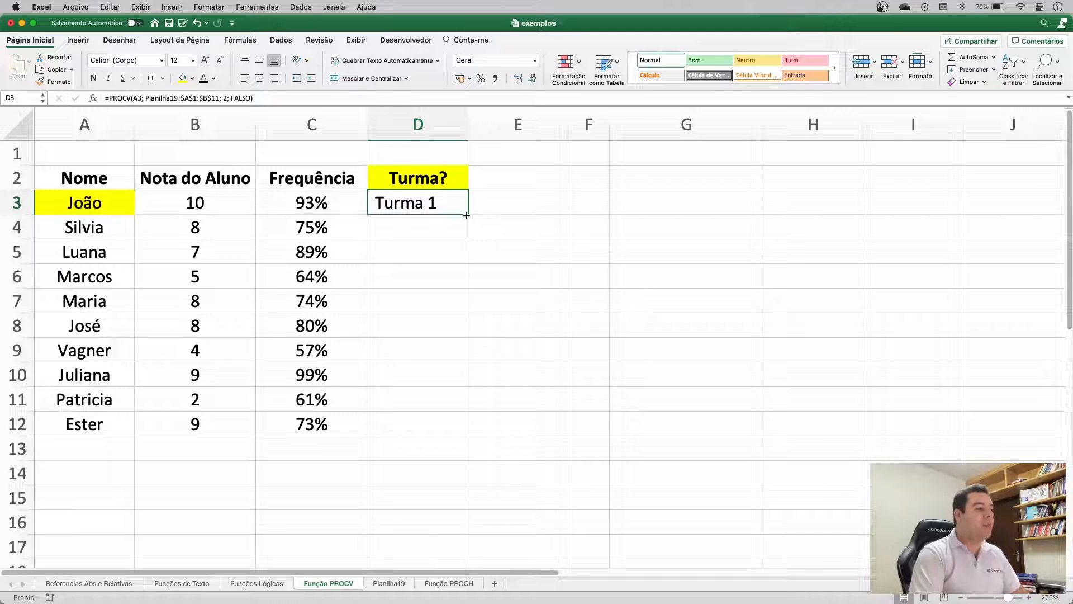
drag(468, 215, 472, 428)
click(549, 348)
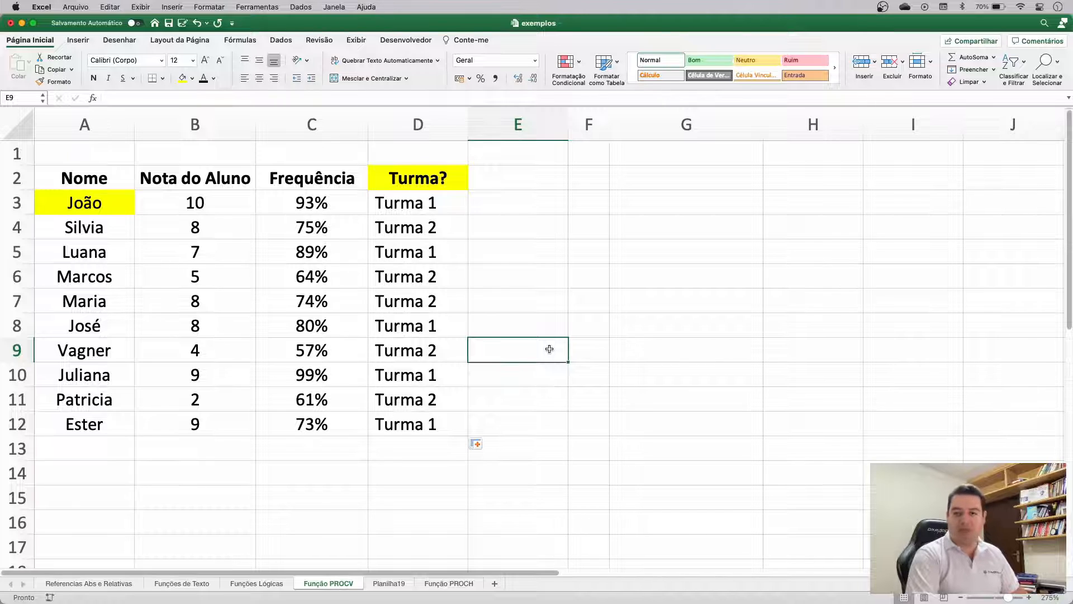
Step: Switch to the presentation slide that explains the mechanics of the PROCV function
key(ctrl+Left)
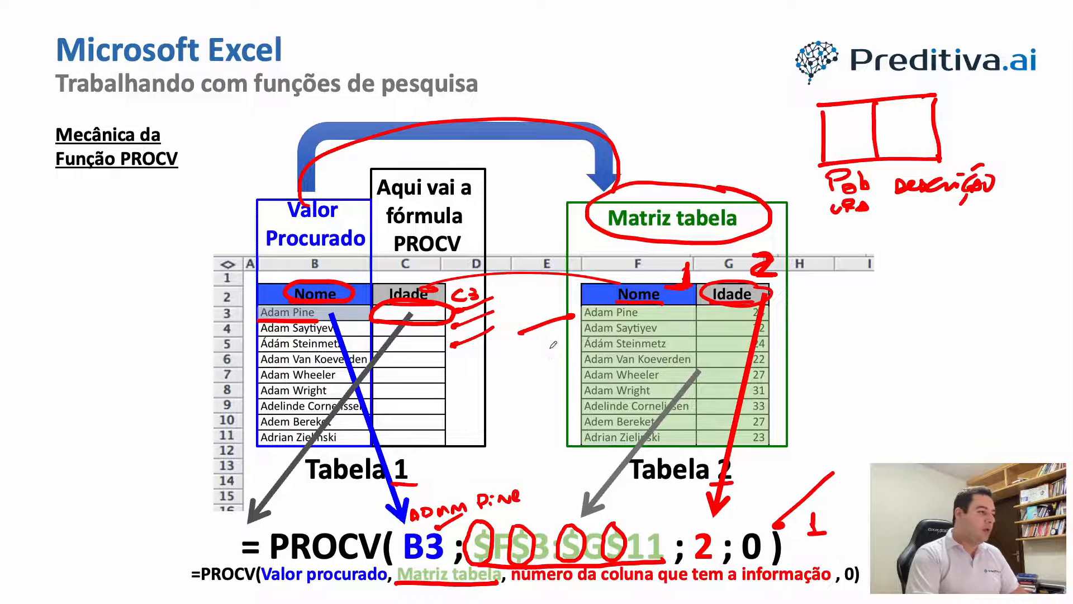
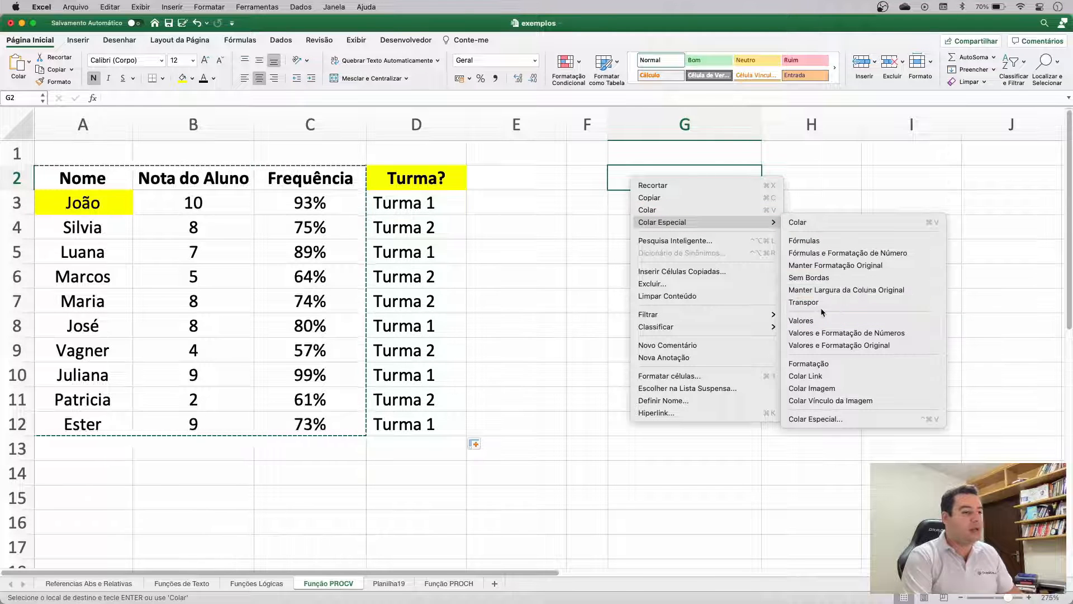
Step: Paste the copied student table A2:C12 transposed at G2 through Paste Special with all content
click(822, 418)
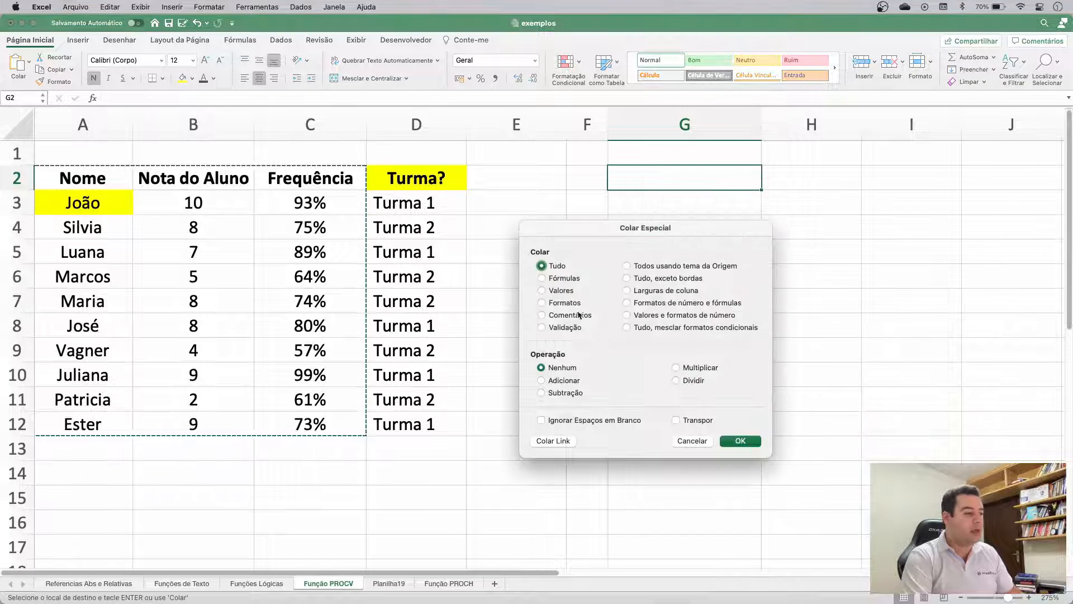
click(699, 421)
click(733, 441)
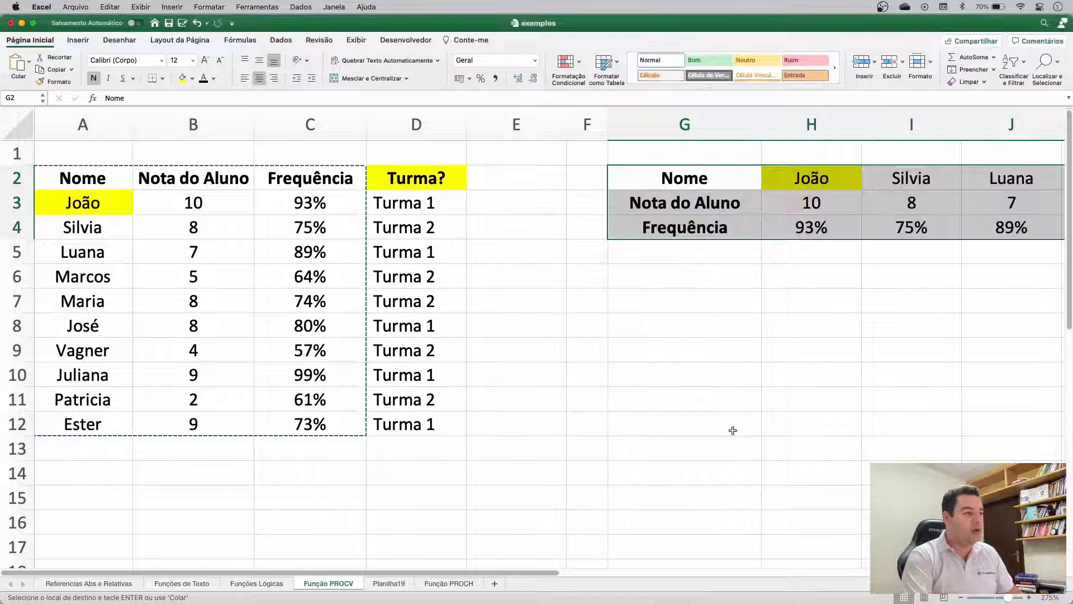
scroll(639, 268, right, 10)
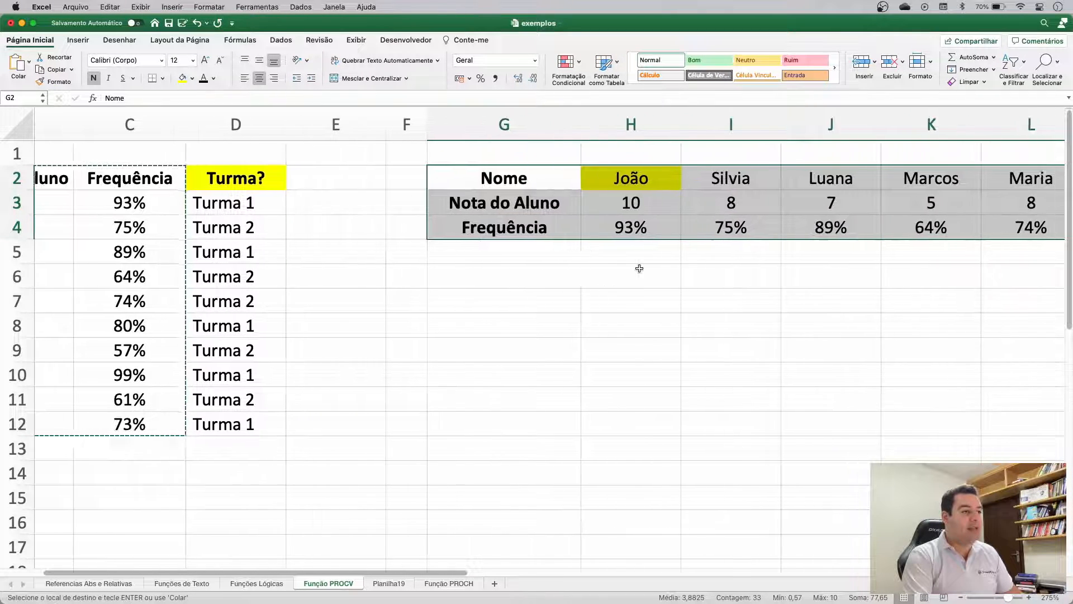
scroll(639, 269, right, 5)
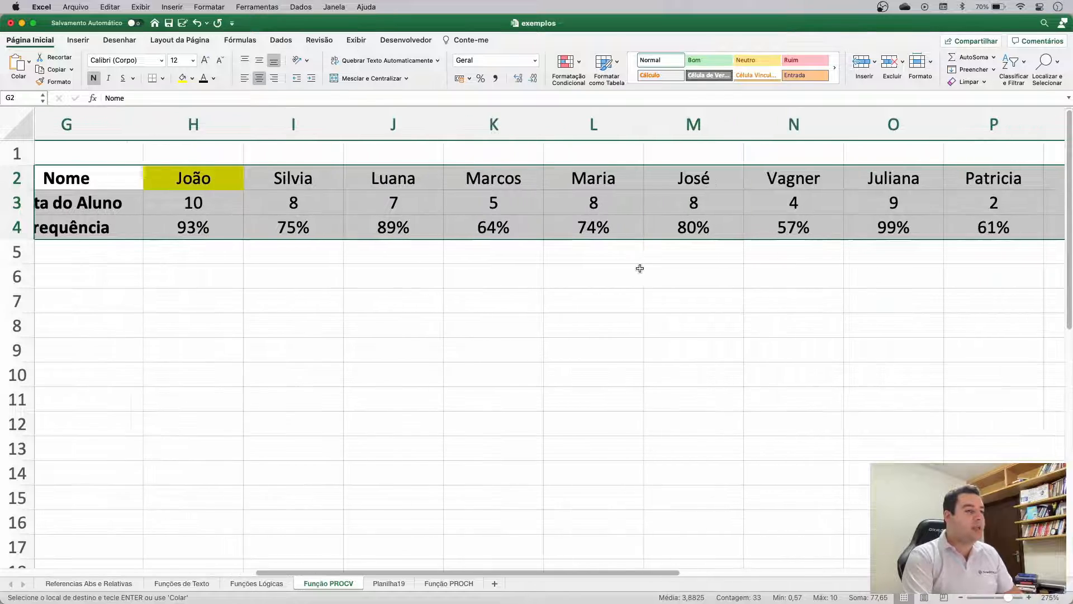
scroll(640, 268, left, 5)
scroll(641, 268, left, 1)
click(230, 257)
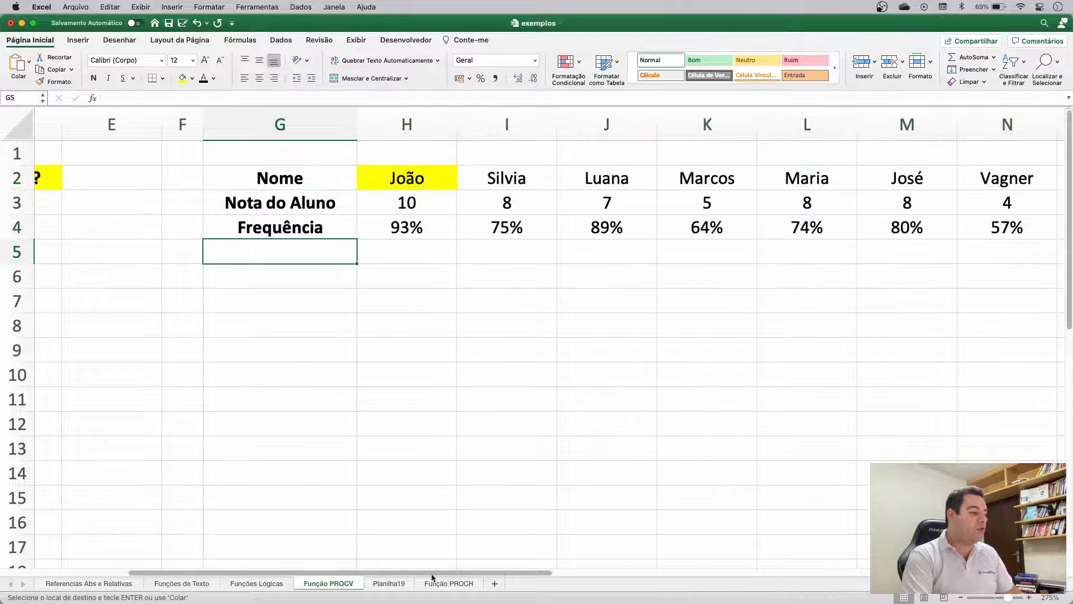
Step: On the Função PROCH sheet, enter the row label "Turma?" in A5 below the student table and fill it yellow
click(447, 587)
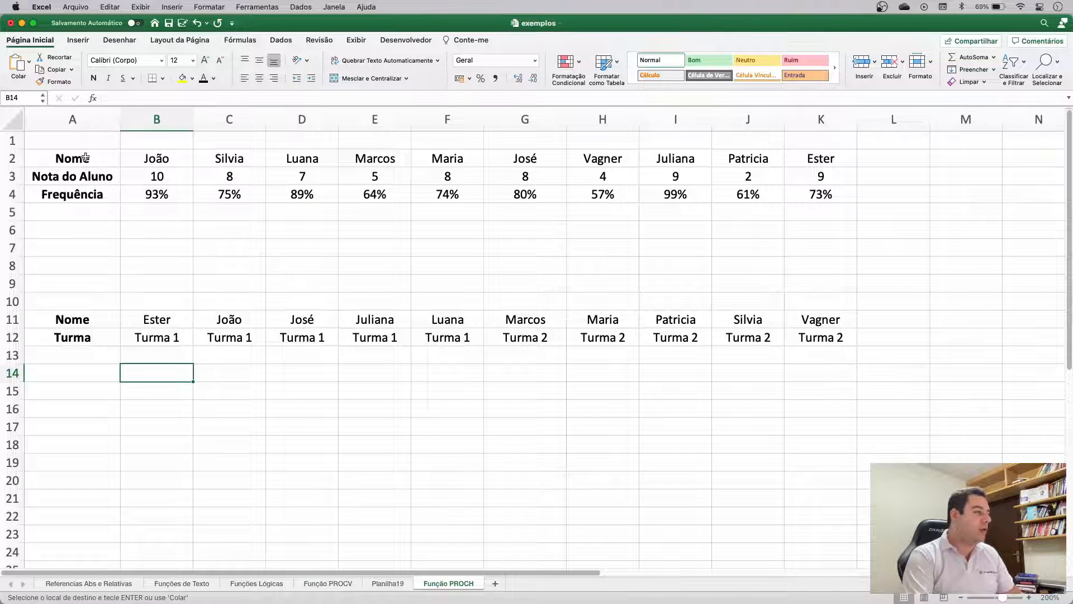
drag(85, 159, 812, 197)
click(438, 232)
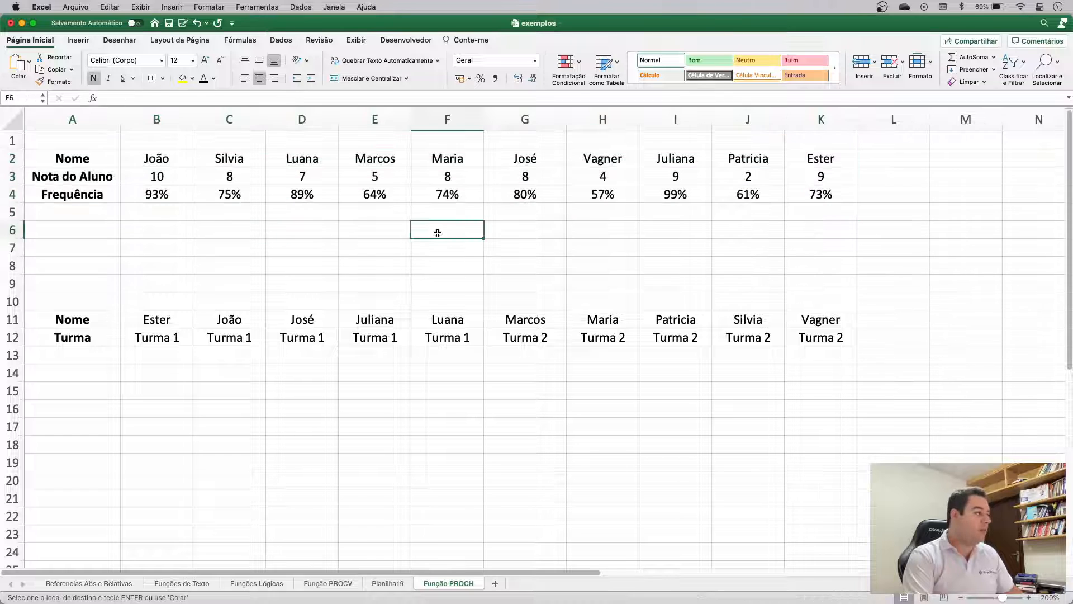
click(79, 215)
text(Turka)
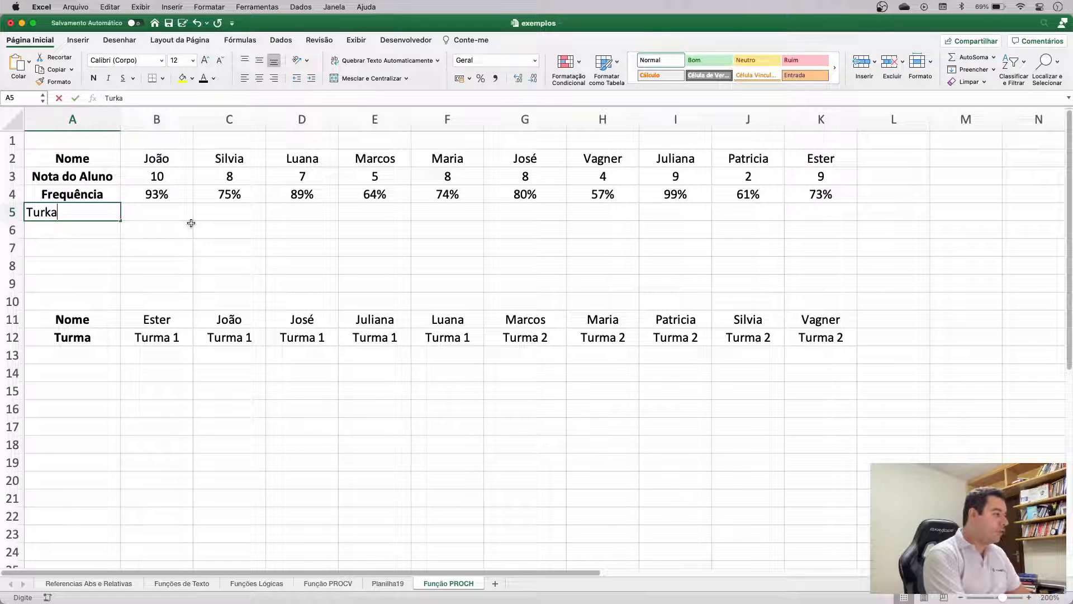
key(BackSpace)
key(BackSpace)
text(ma)
key(Return)
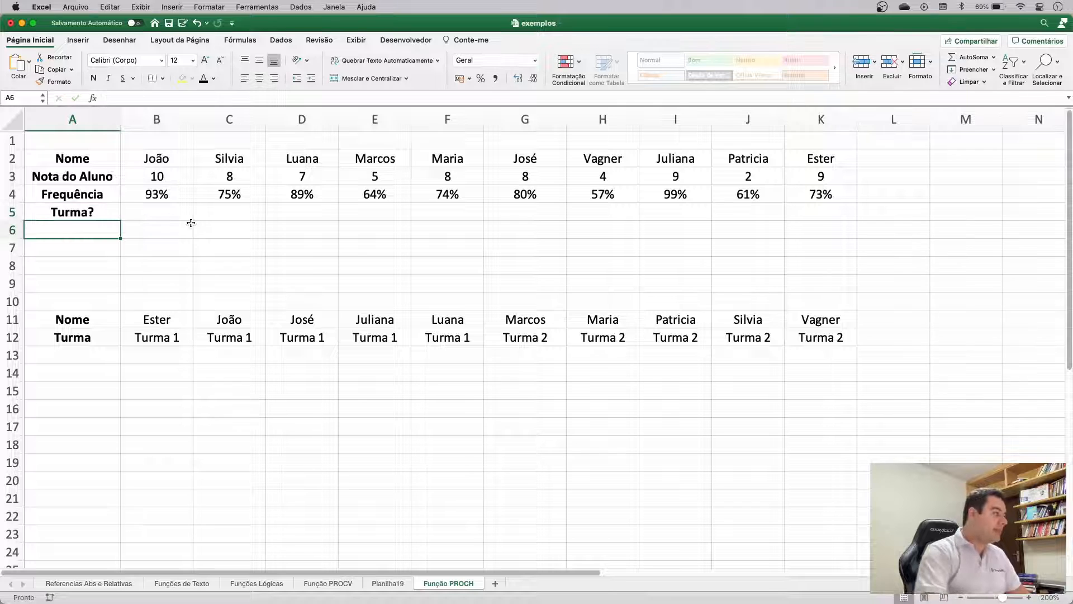
key(Up)
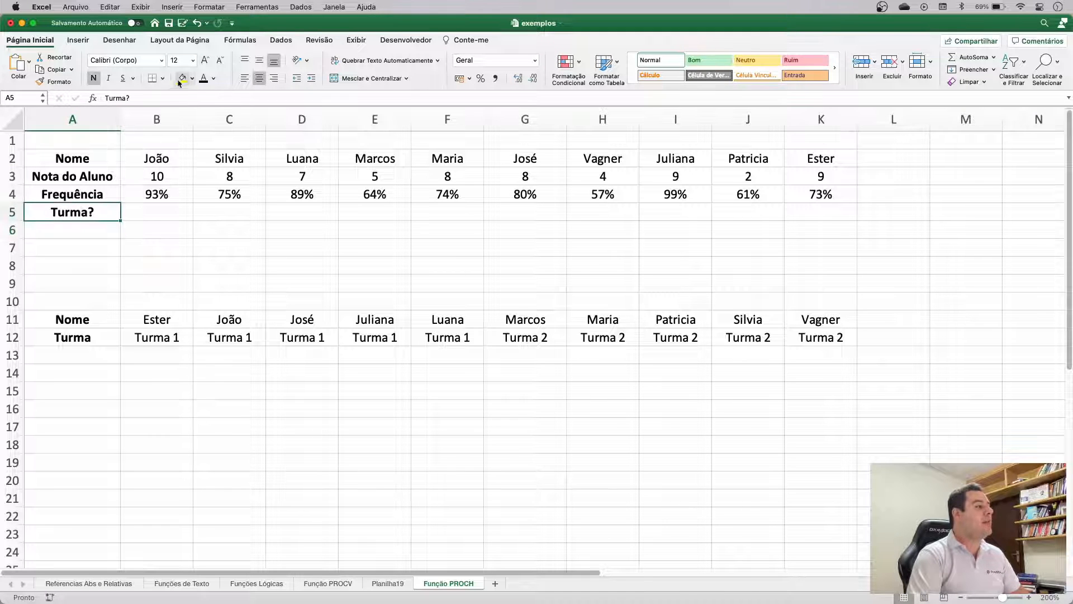
click(182, 78)
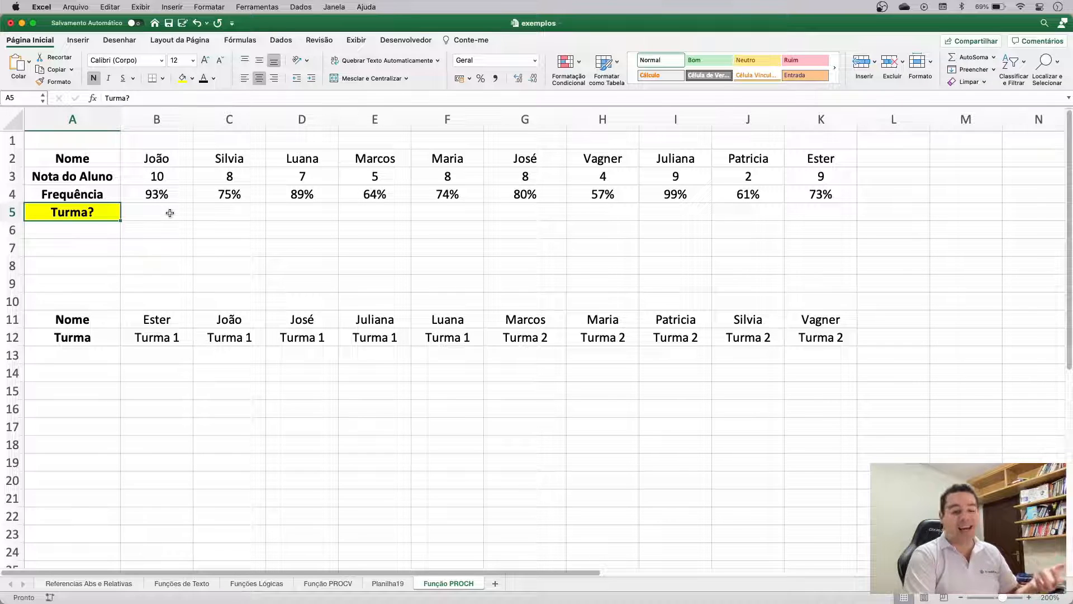
Step: Review the student table in rows 2 to 5 and the class table in A11:K12 on the Função PROCH sheet
click(159, 158)
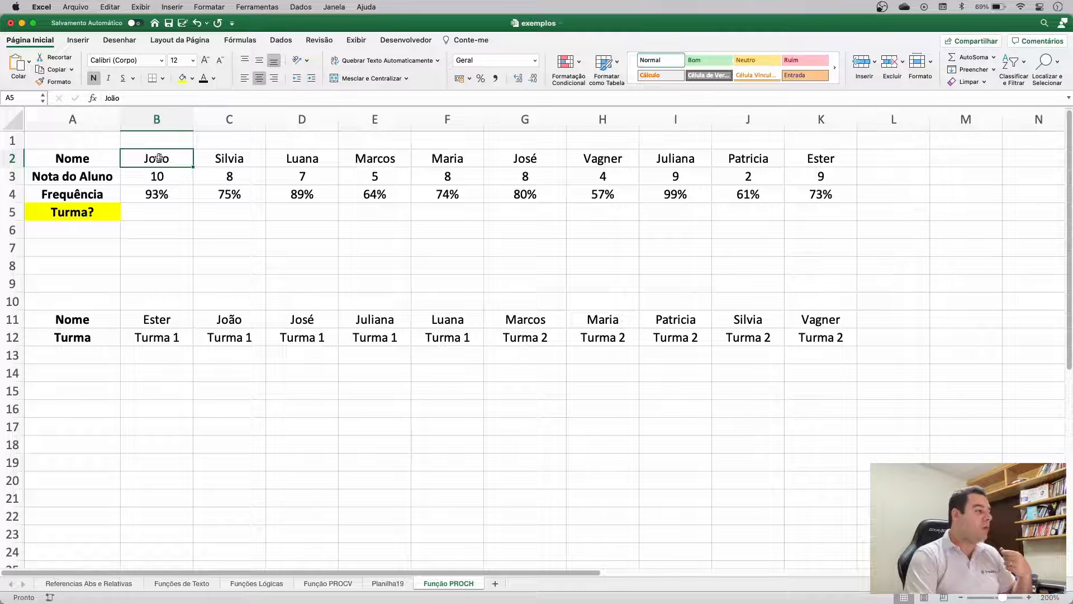
drag(100, 177, 358, 196)
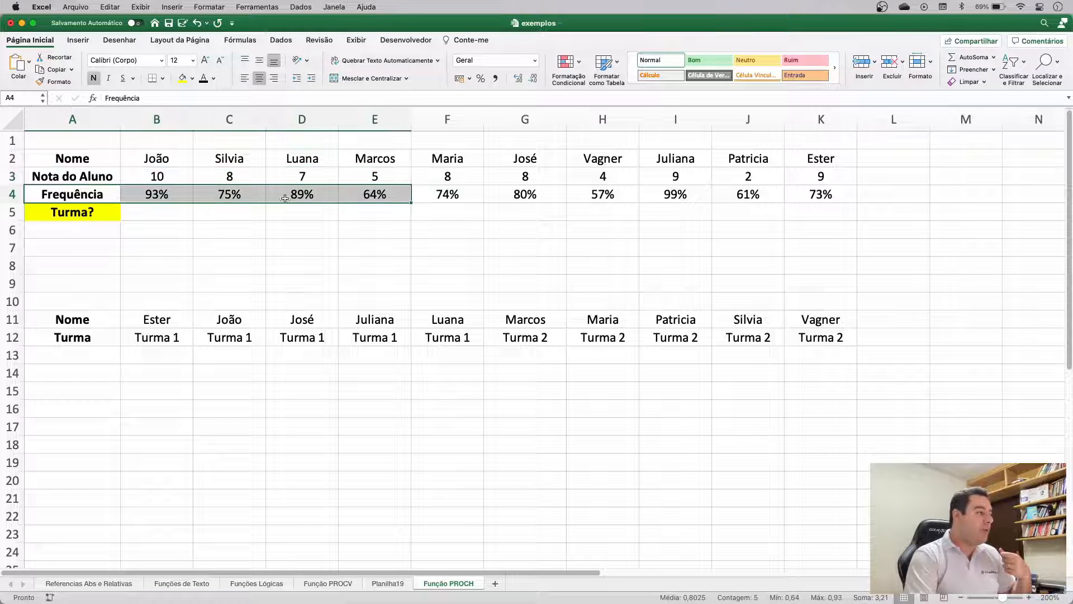
drag(107, 216, 364, 213)
drag(100, 248, 391, 247)
drag(83, 283, 302, 282)
drag(67, 320, 843, 345)
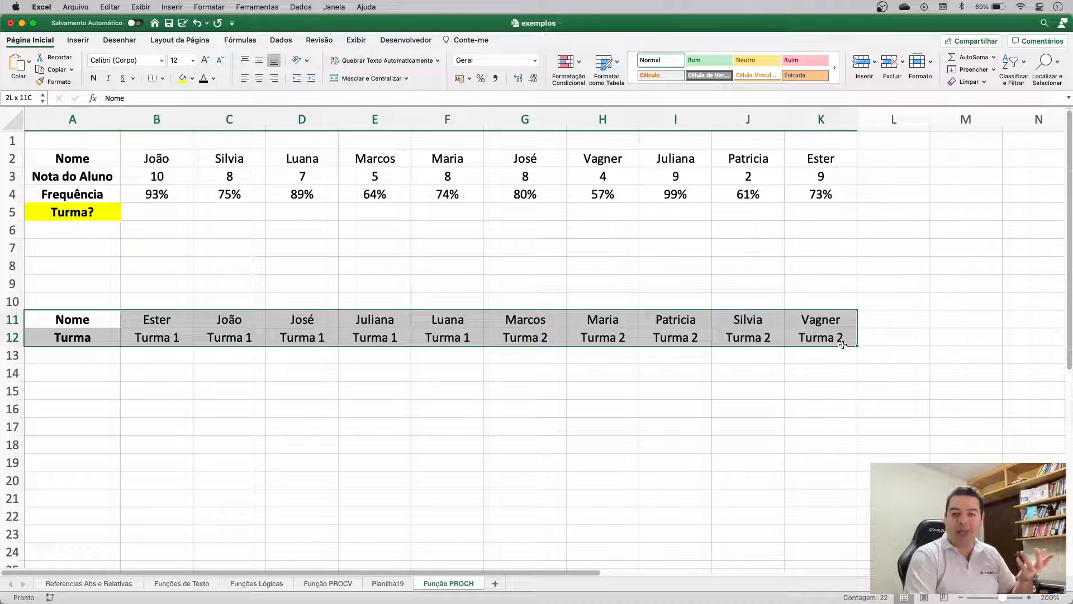
Step: In B5, start a PROCH formula with B2 as the lookup value and the absolute range $B$11:$K$12 as the table
click(167, 212)
text(=)
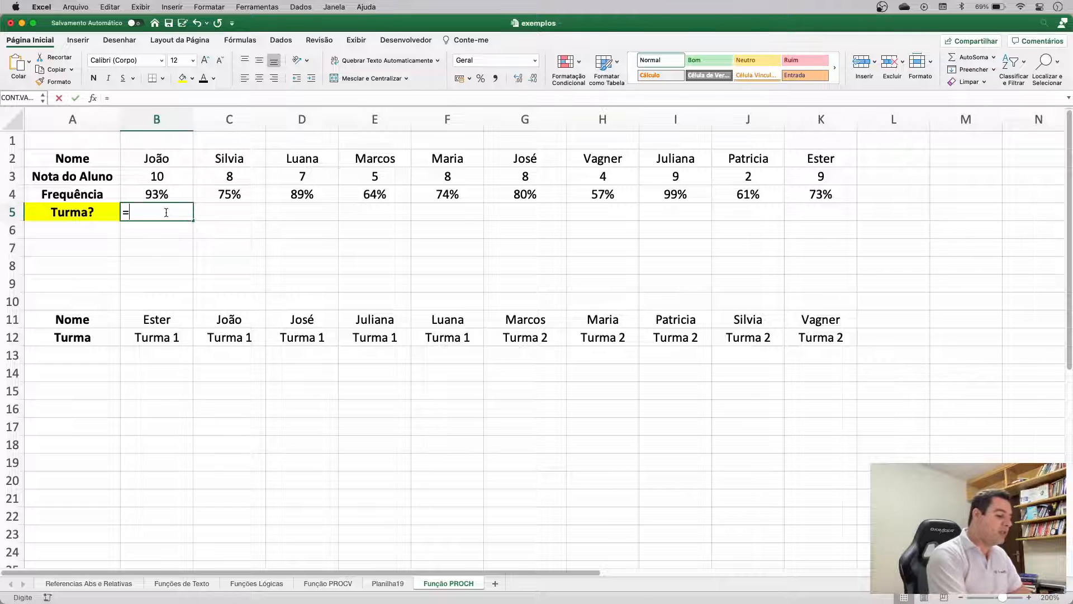
text(proc)
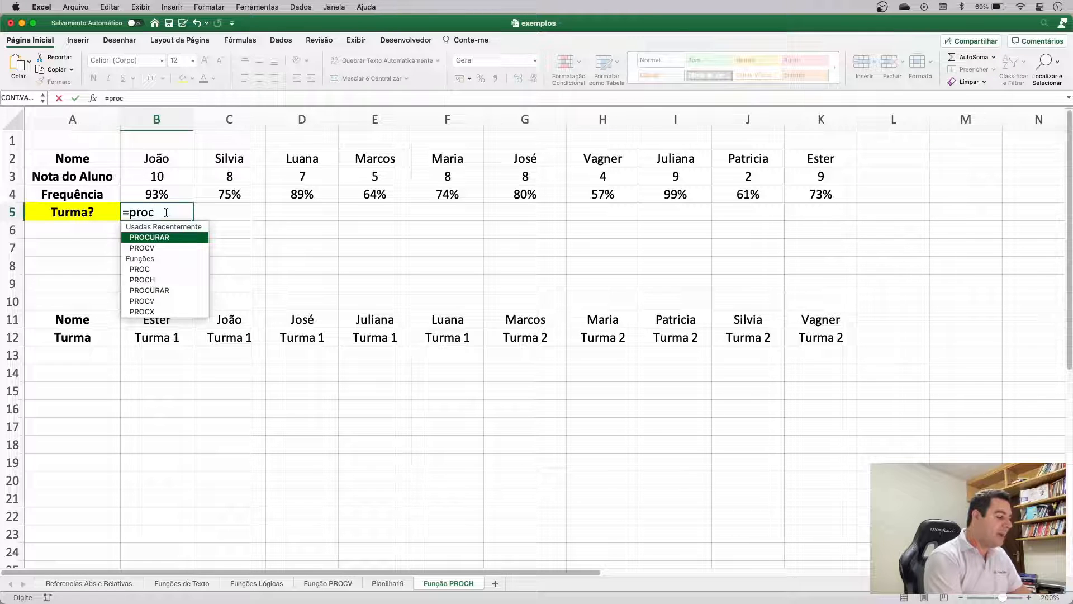
text(h)
key(Tab)
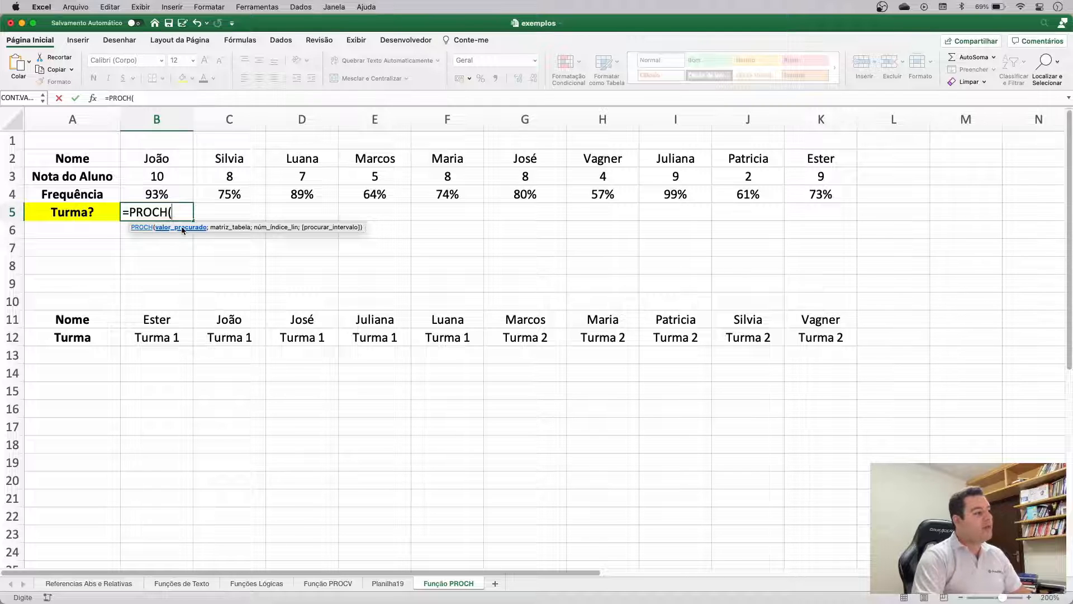
click(170, 158)
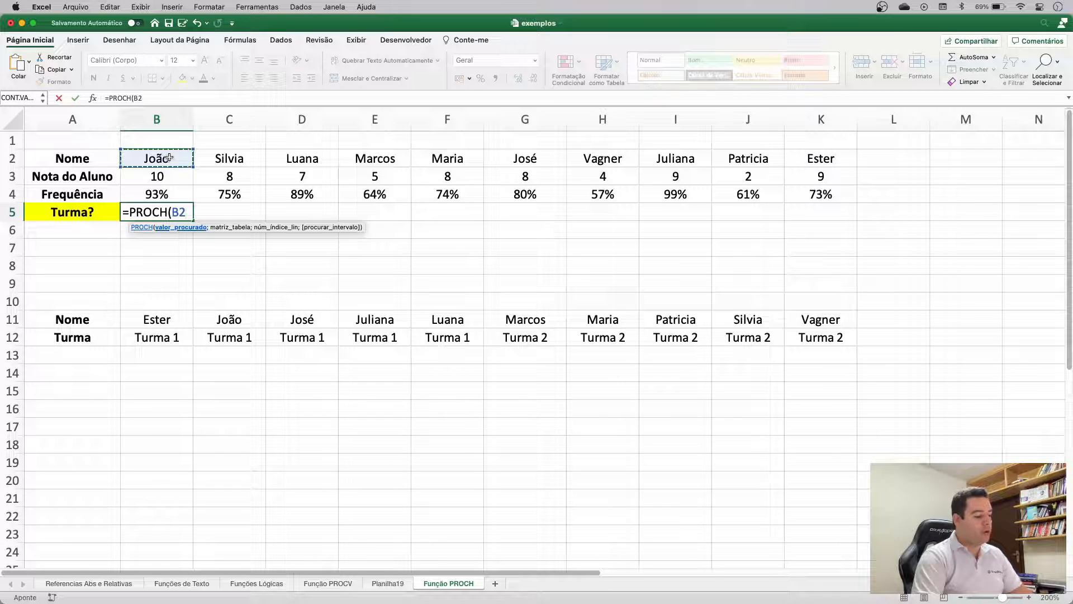
text(;)
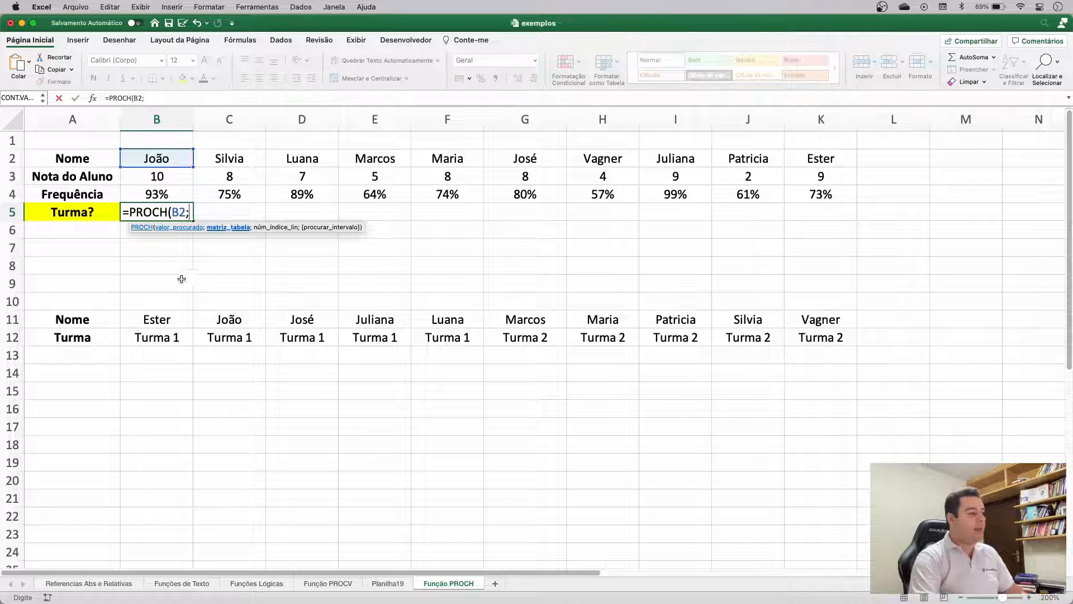
drag(146, 320, 805, 339)
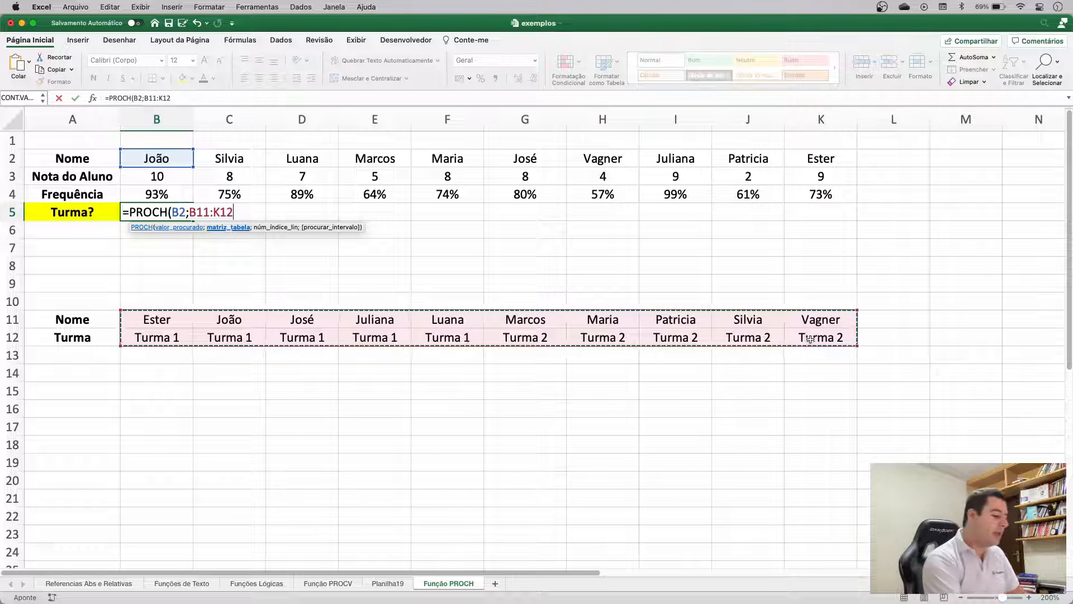
key(super+t)
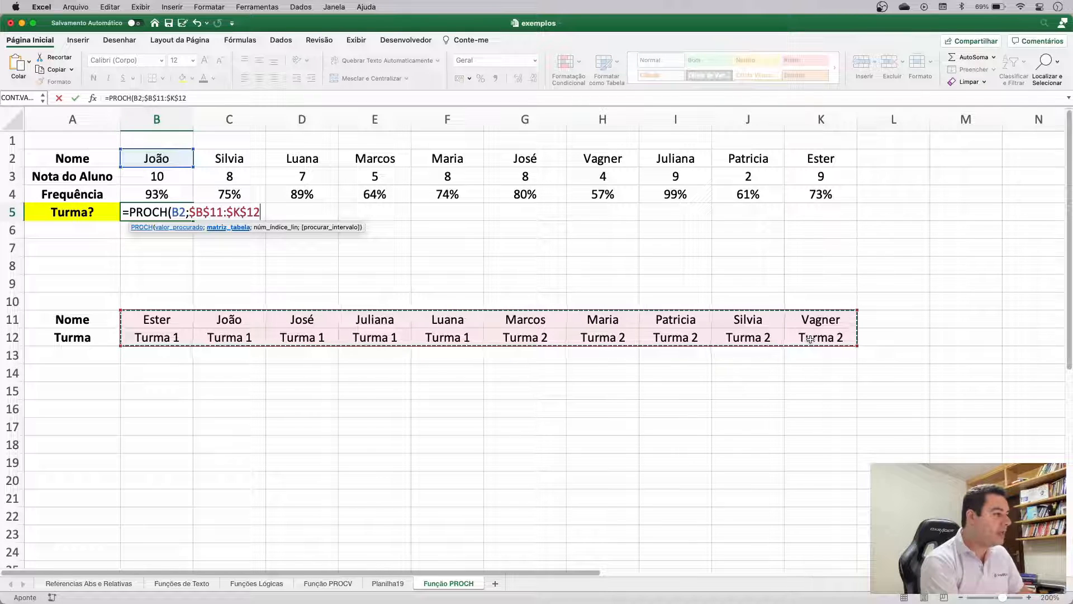
Step: Complete the PROCH formula in B5 with row index 2 and FALSO for an exact match
text(;)
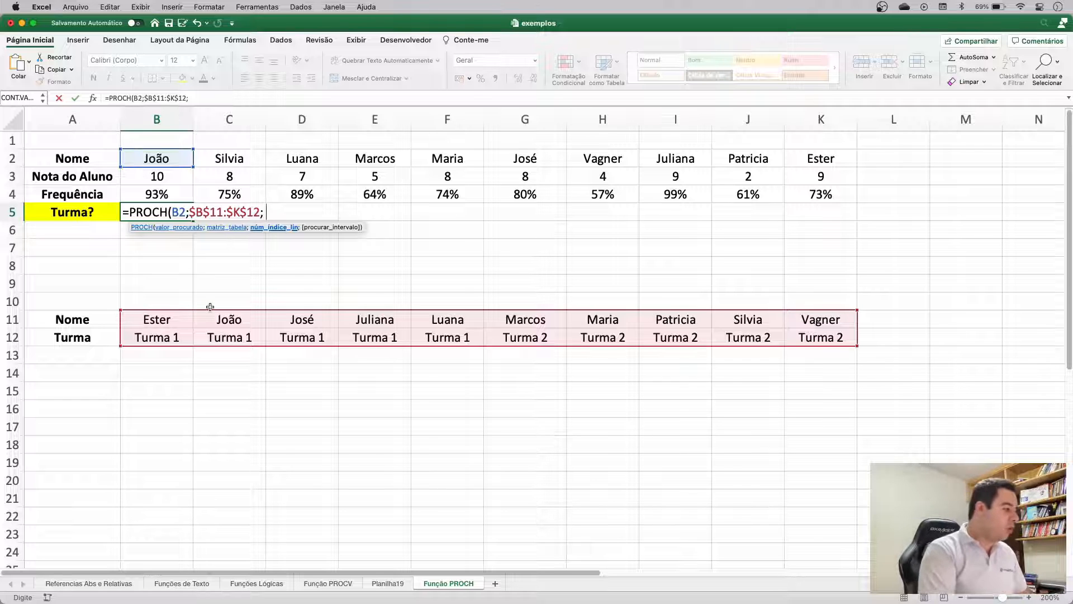
text(2)
text(; 0)
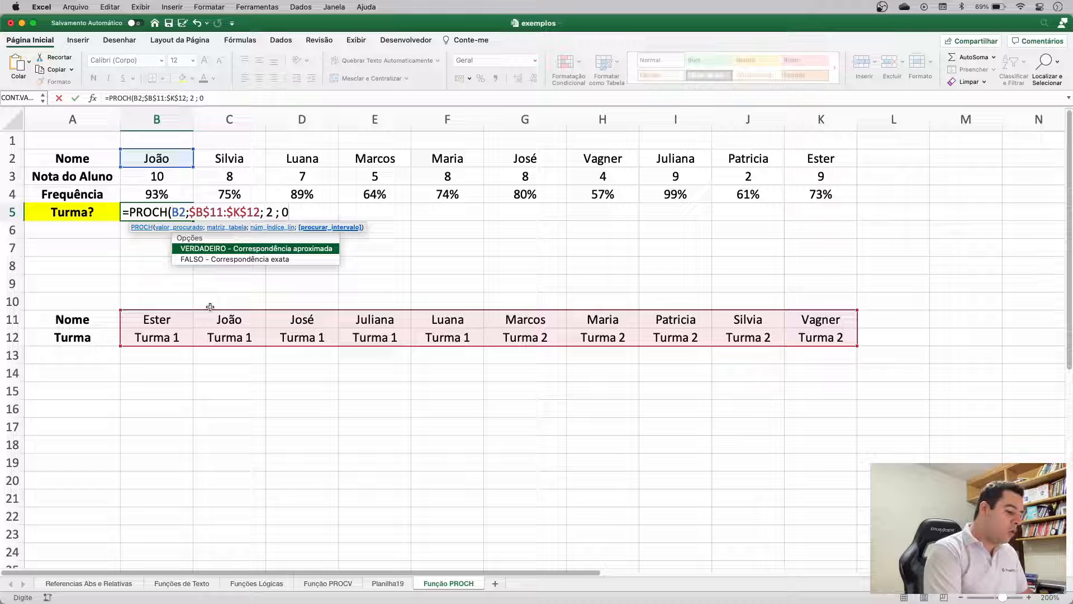
key(Down)
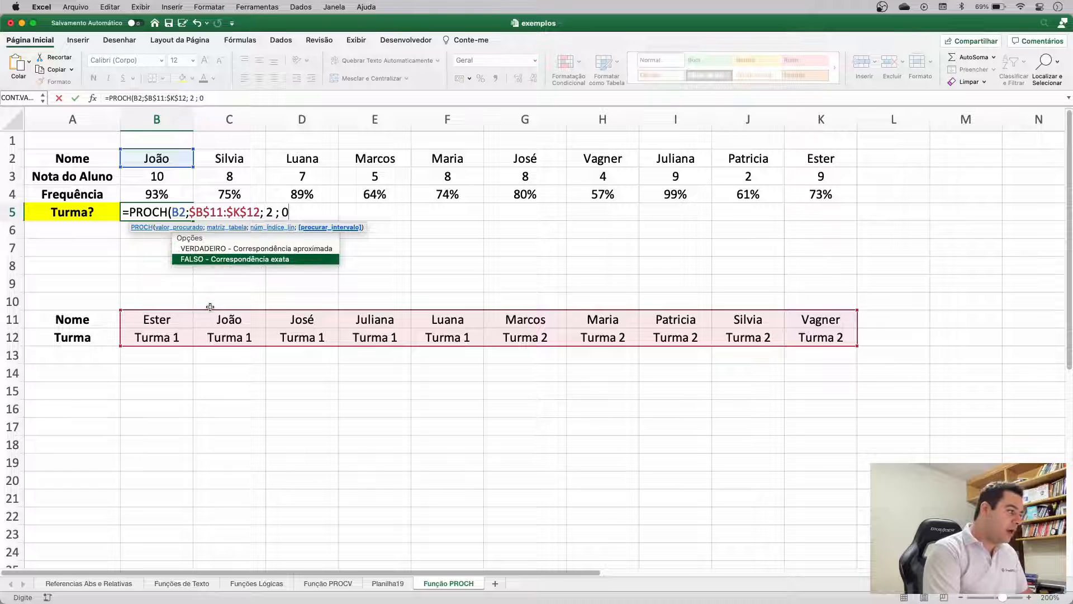
key(Tab)
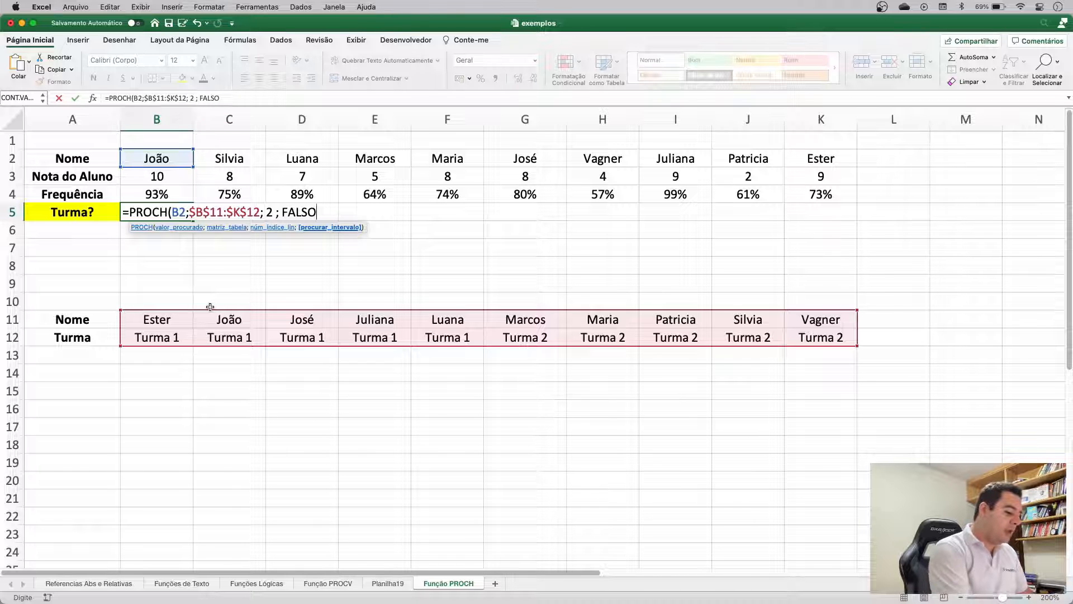
text())
key(Return)
Step: Center the contents of B5 and copy its PROCH formula across row 5 through K5
click(178, 217)
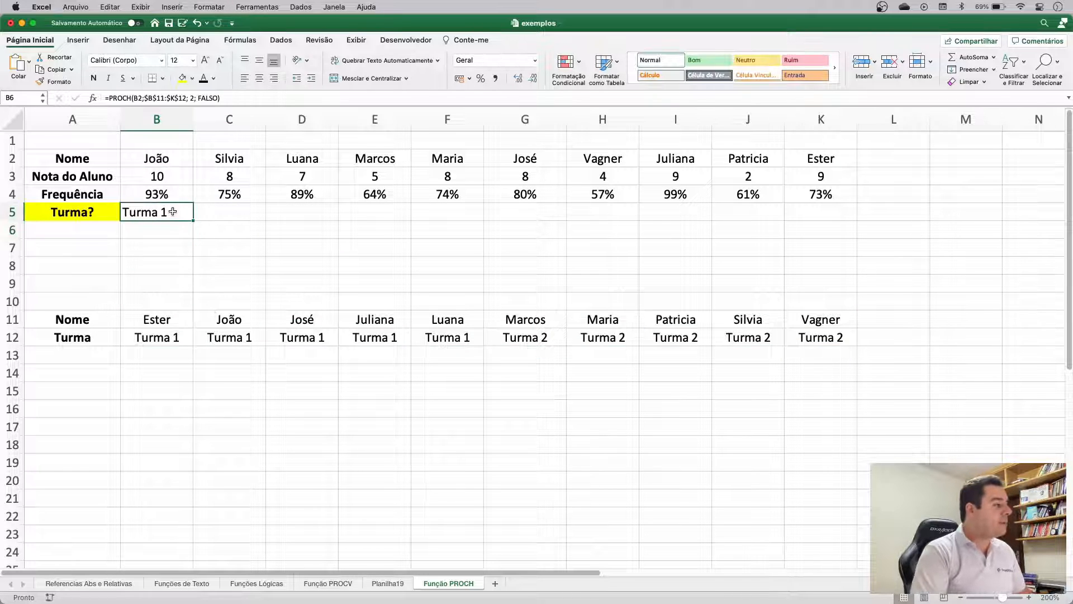
key(super+e)
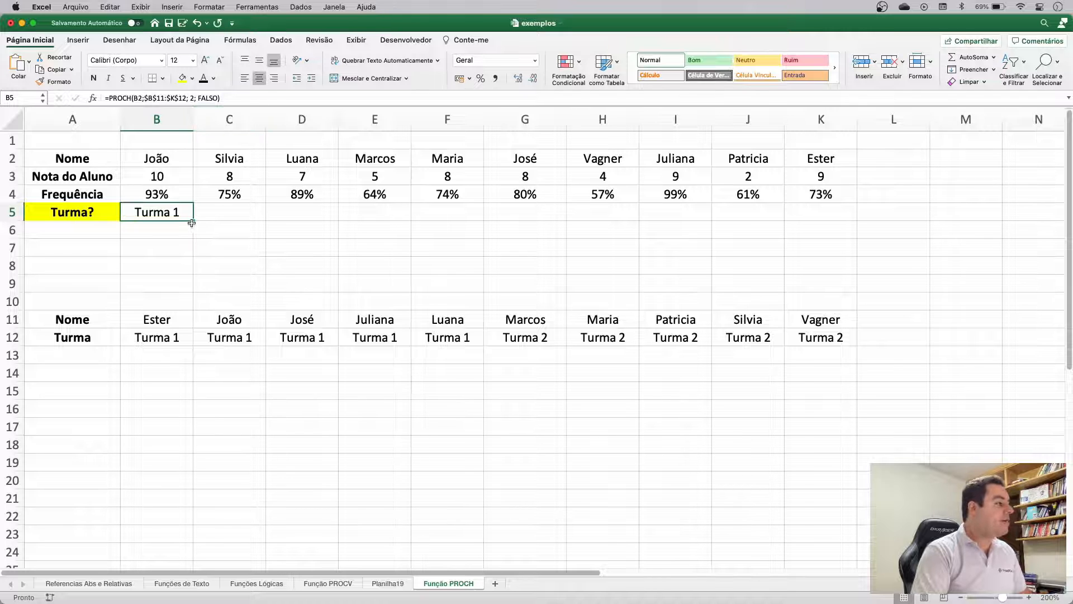
drag(193, 221, 157, 211)
click(166, 212)
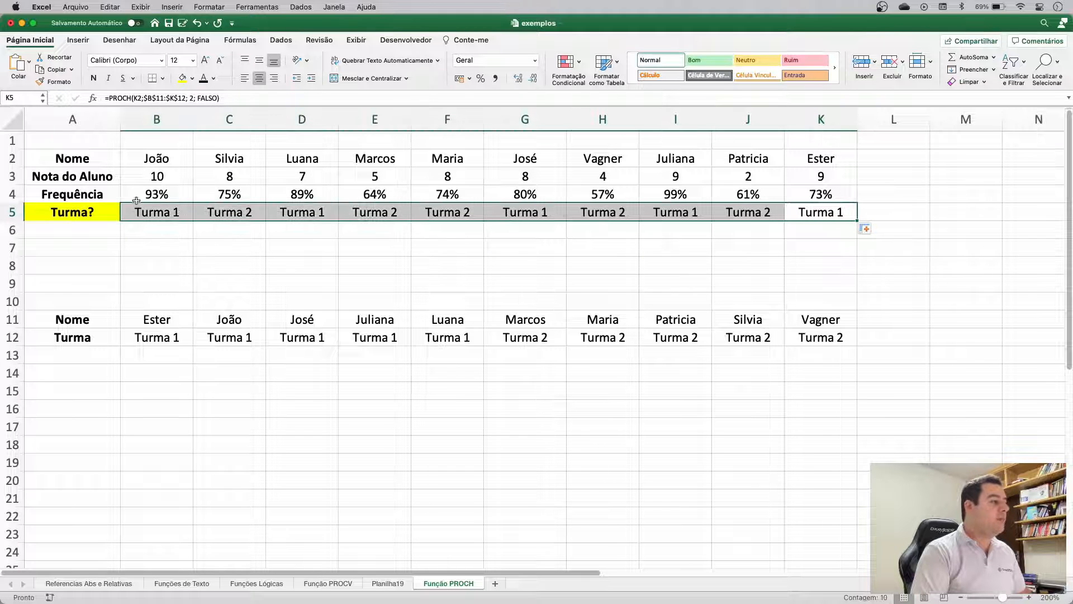
Step: Check the classes returned in row 5 against the student names in row 2
drag(151, 160, 750, 160)
drag(833, 212, 372, 212)
drag(136, 159, 744, 159)
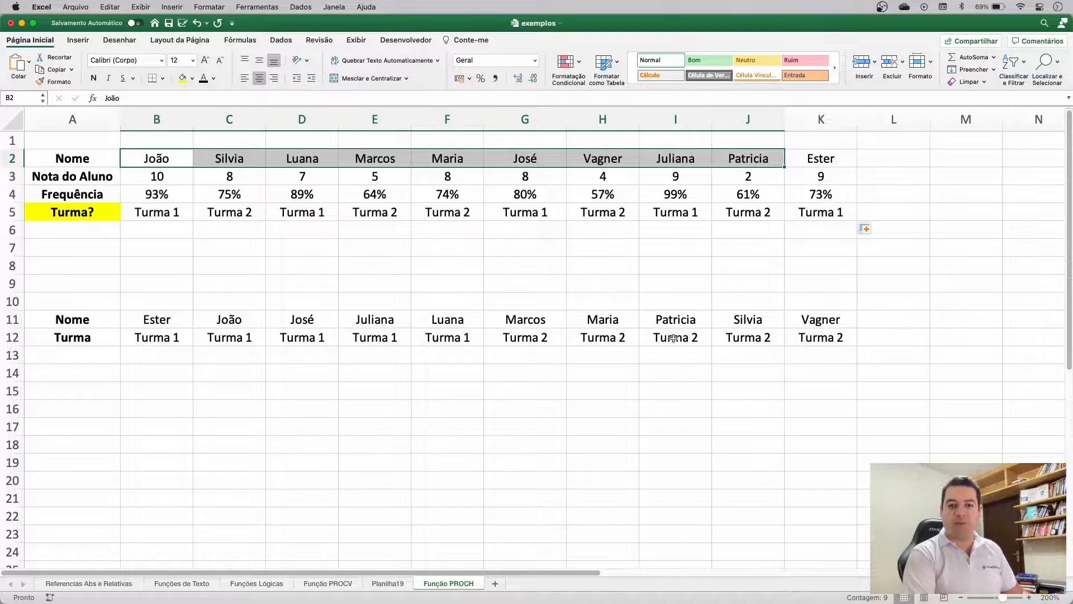
Step: Switch to the presentation and review the slide on the mechanics of the PROCV function
key(ctrl+Left)
key(Right)
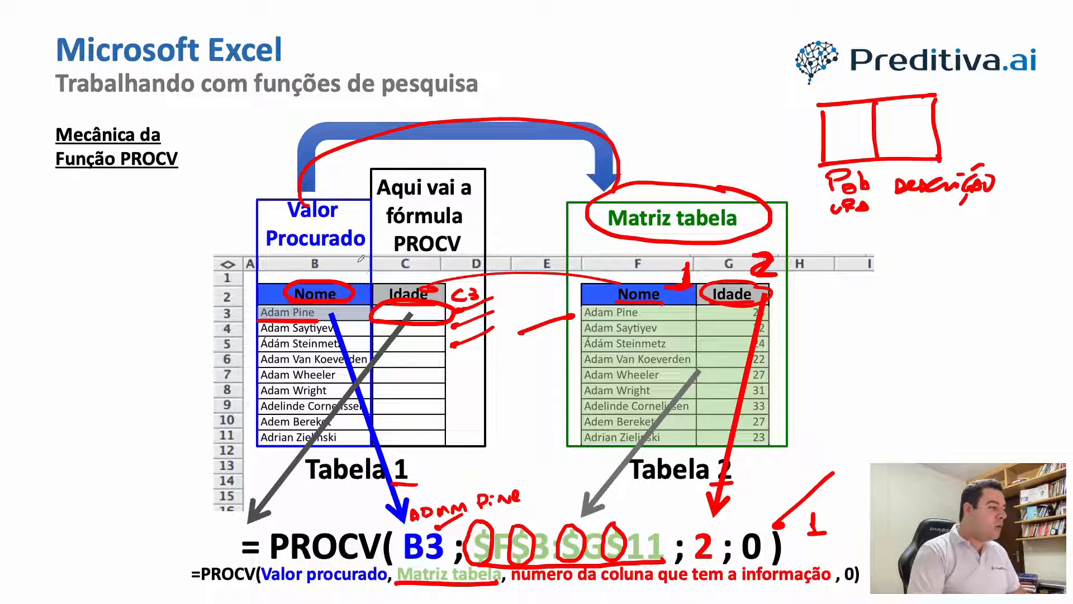
mouse_move(344, 192)
mouse_down()
mouse_move(289, 197)
mouse_move(270, 262)
mouse_move(376, 206)
mouse_move(325, 190)
mouse_up()
mouse_move(649, 257)
mouse_down()
mouse_move(595, 266)
mouse_move(620, 313)
mouse_move(691, 282)
mouse_move(599, 258)
mouse_up()
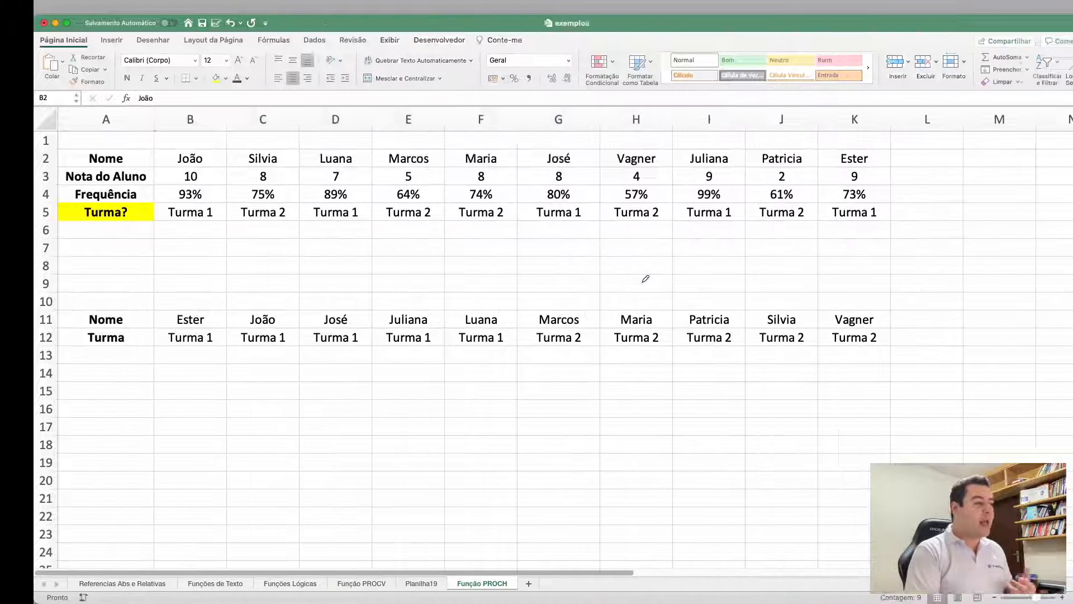
Step: Return to the workbook and compare the student names on the Função PROCV sheet with those in the lookup table on Planilha19
click(330, 587)
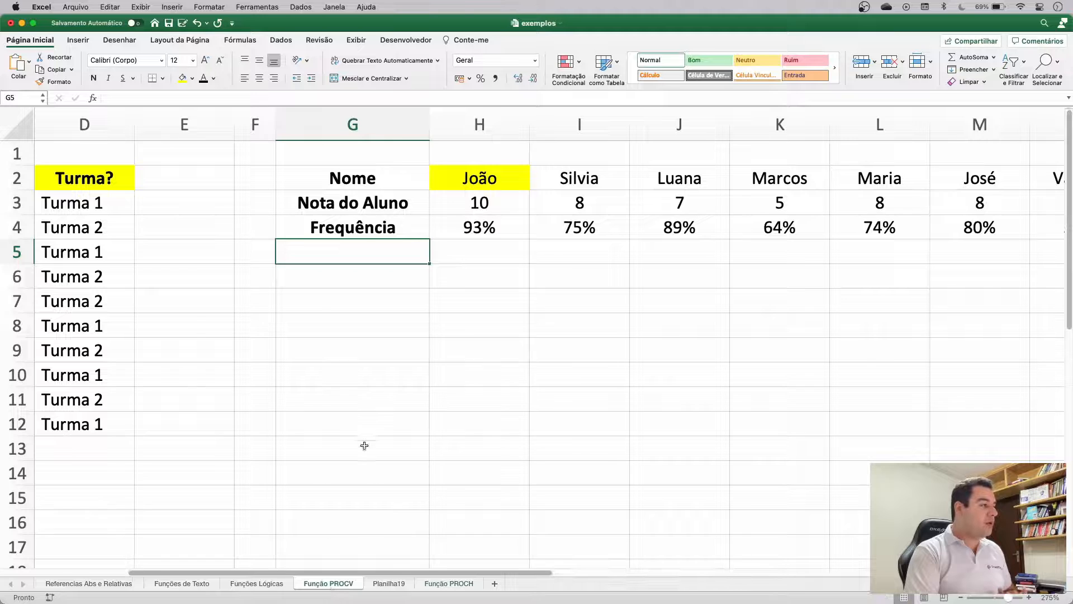
scroll(336, 379, left, 3)
drag(102, 203, 101, 224)
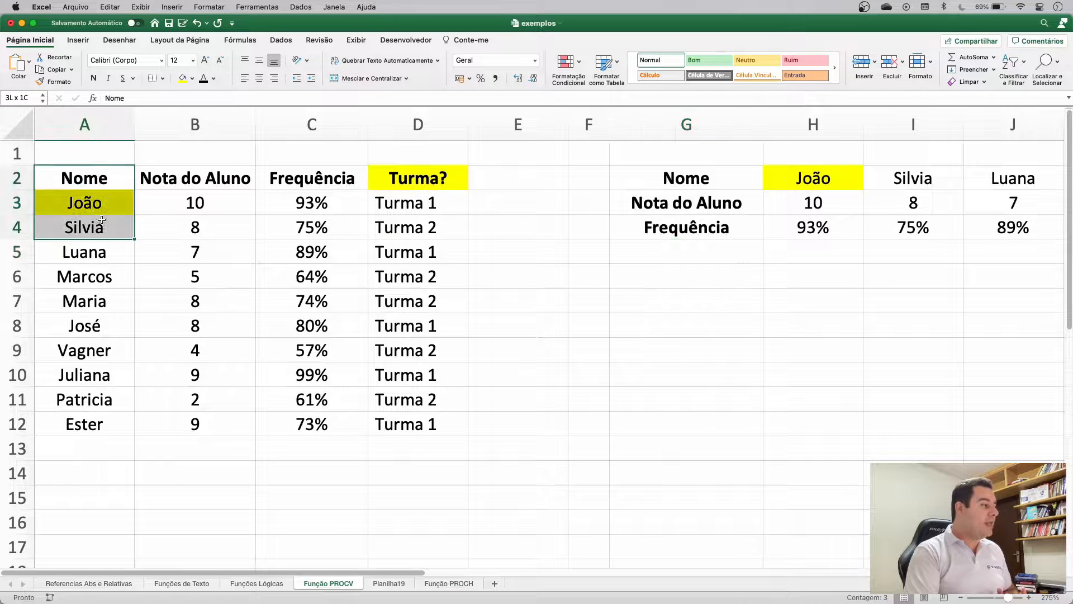
click(387, 584)
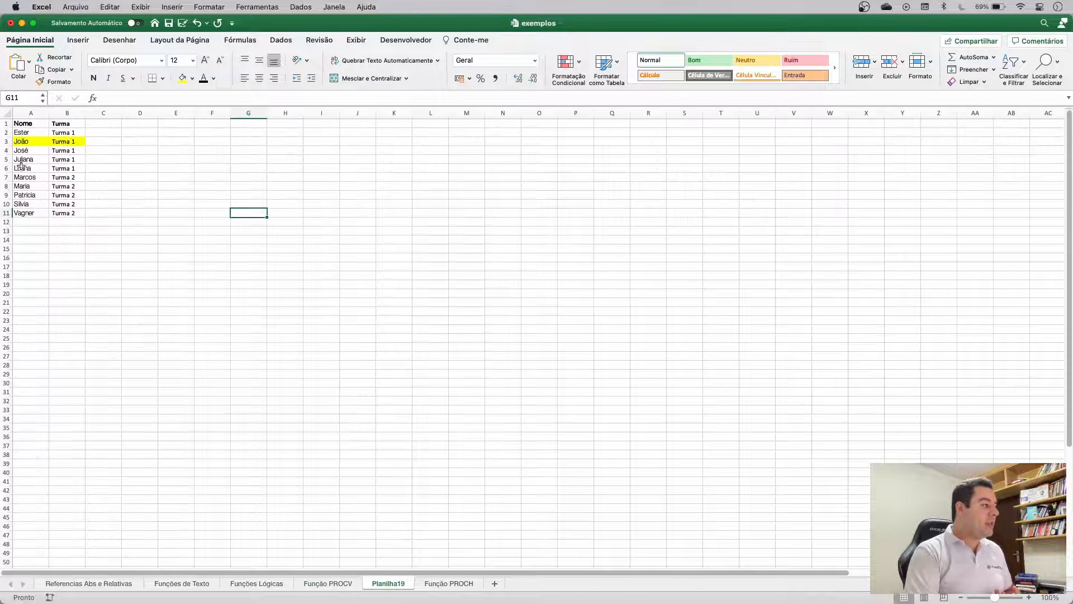
drag(25, 123, 25, 168)
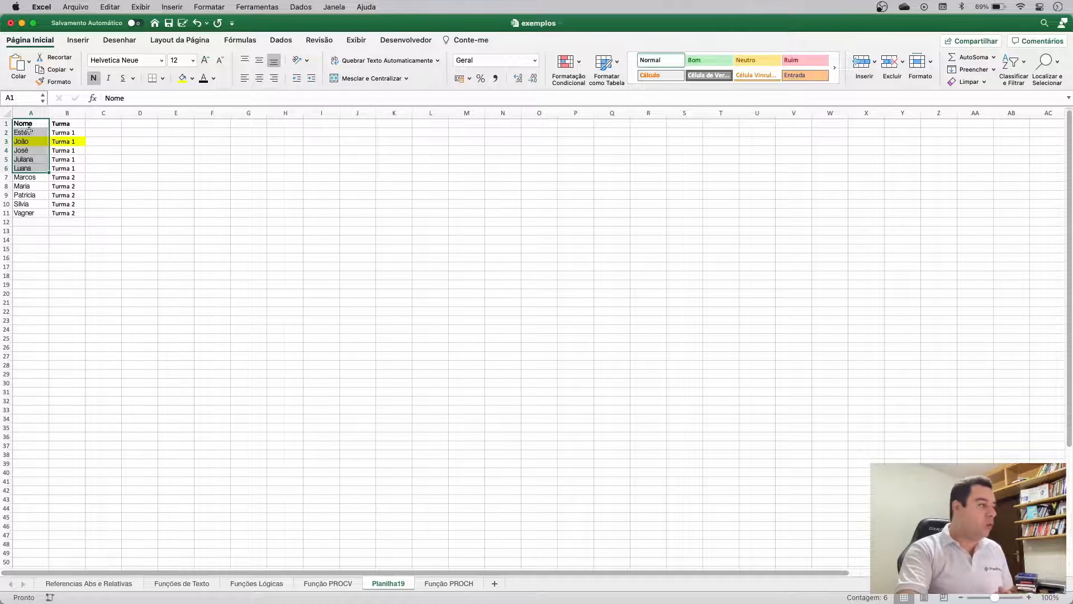
scroll(29, 130, up, 5)
drag(74, 172, 76, 359)
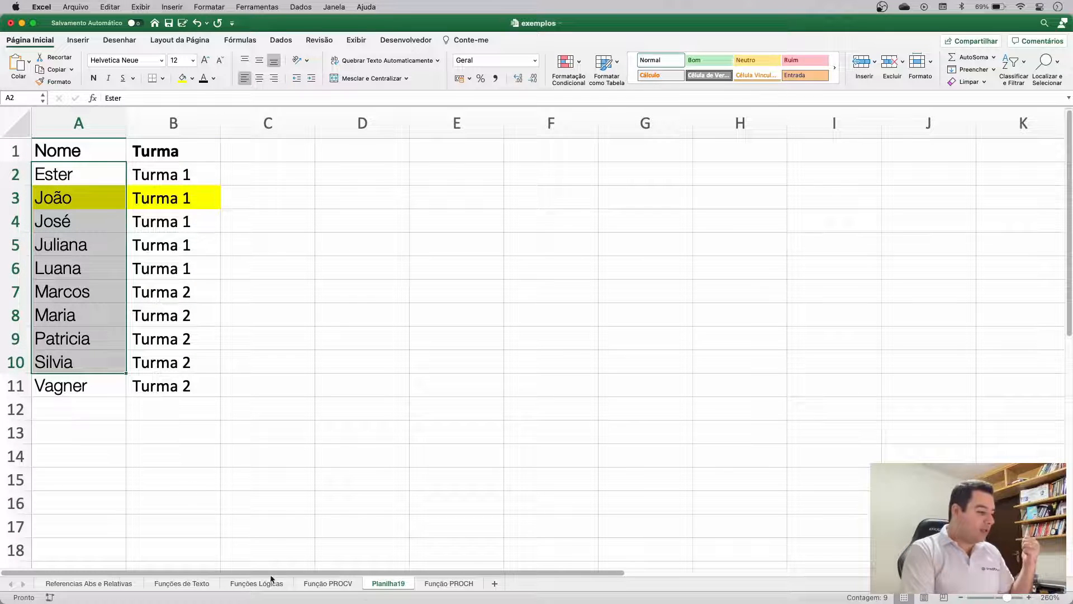
click(350, 587)
click(84, 204)
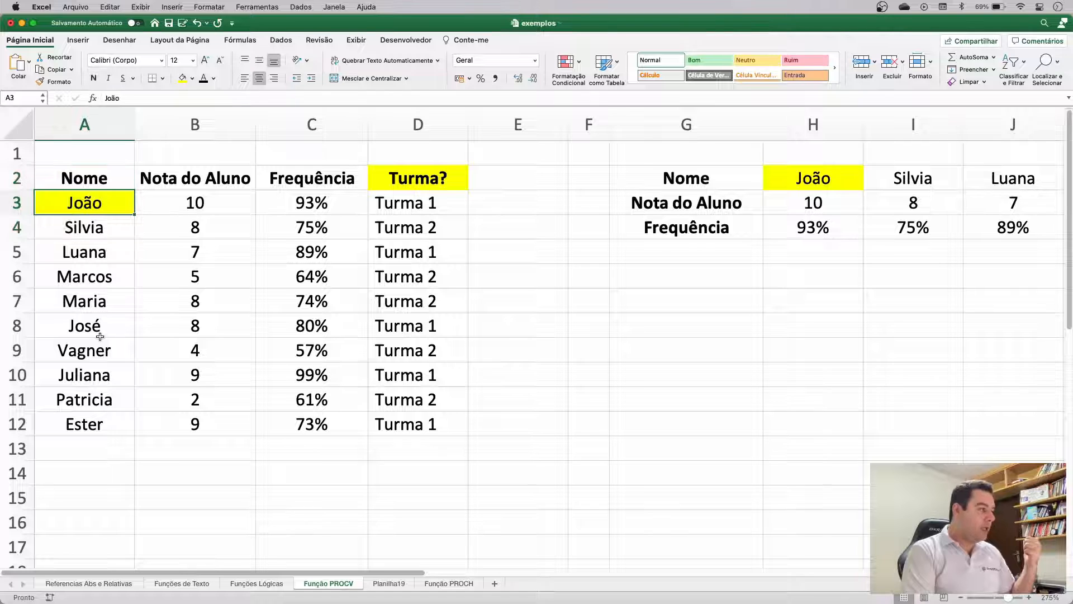
click(100, 335)
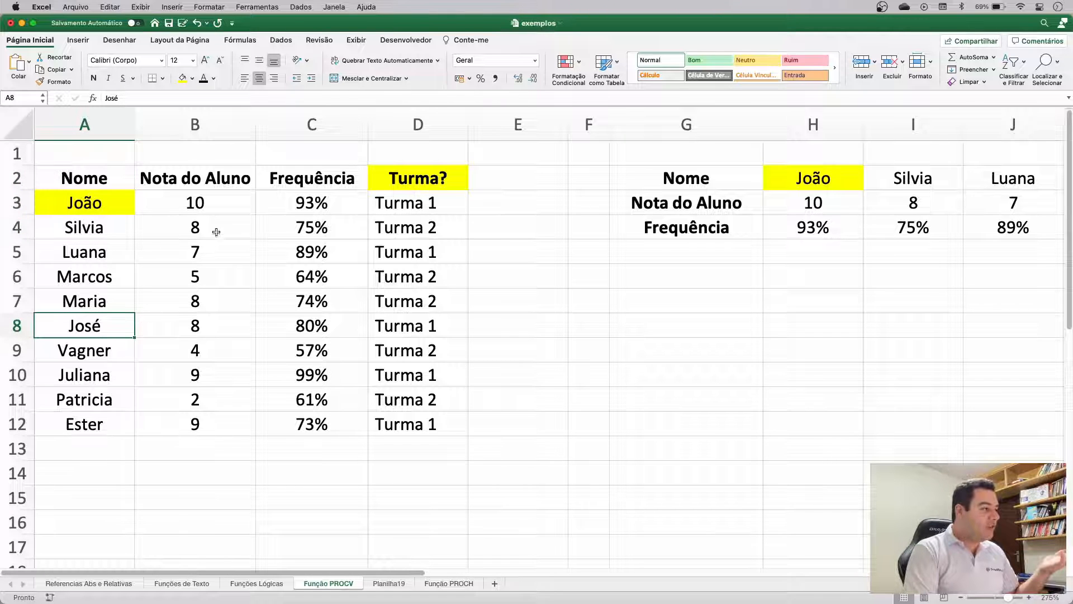
click(382, 587)
click(102, 221)
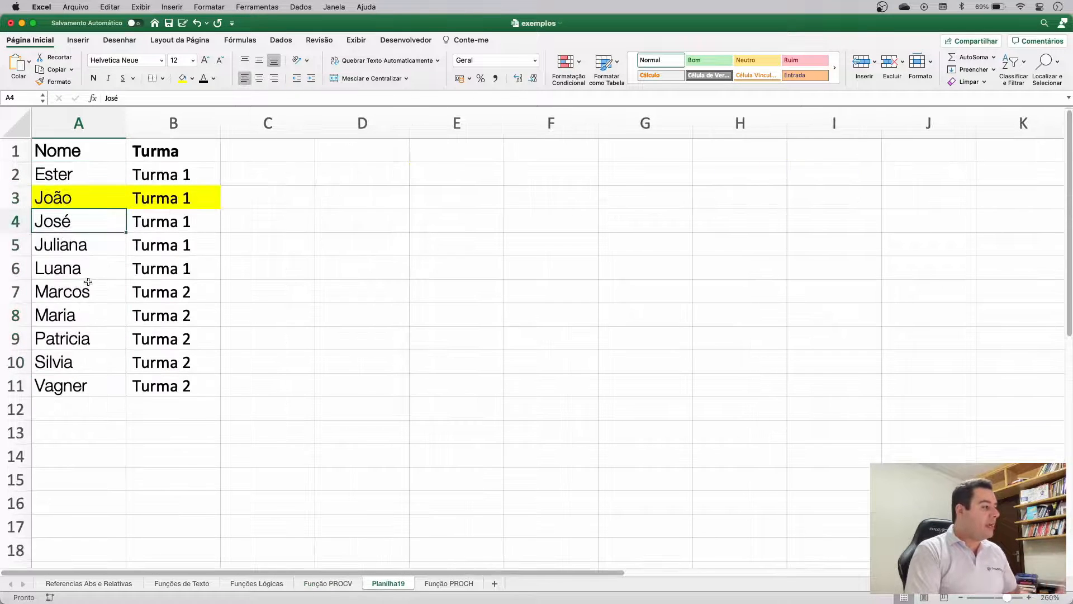
Step: On Planilha19, enter the sample numbers 546546, 154546 and 654654 in A12:A14 below the names
drag(67, 418, 59, 491)
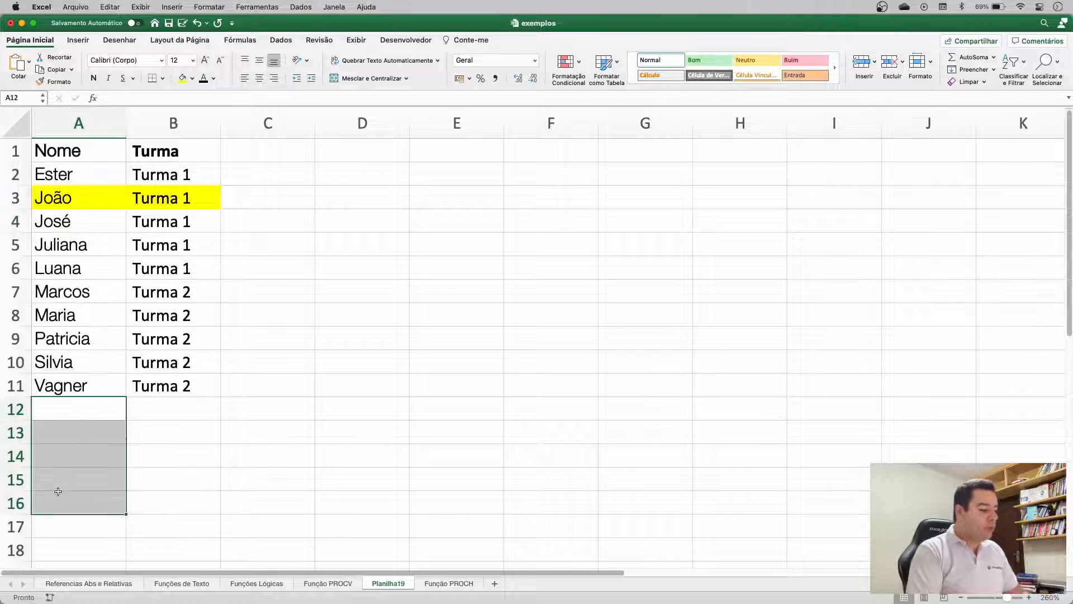
text(546546)
key(Return)
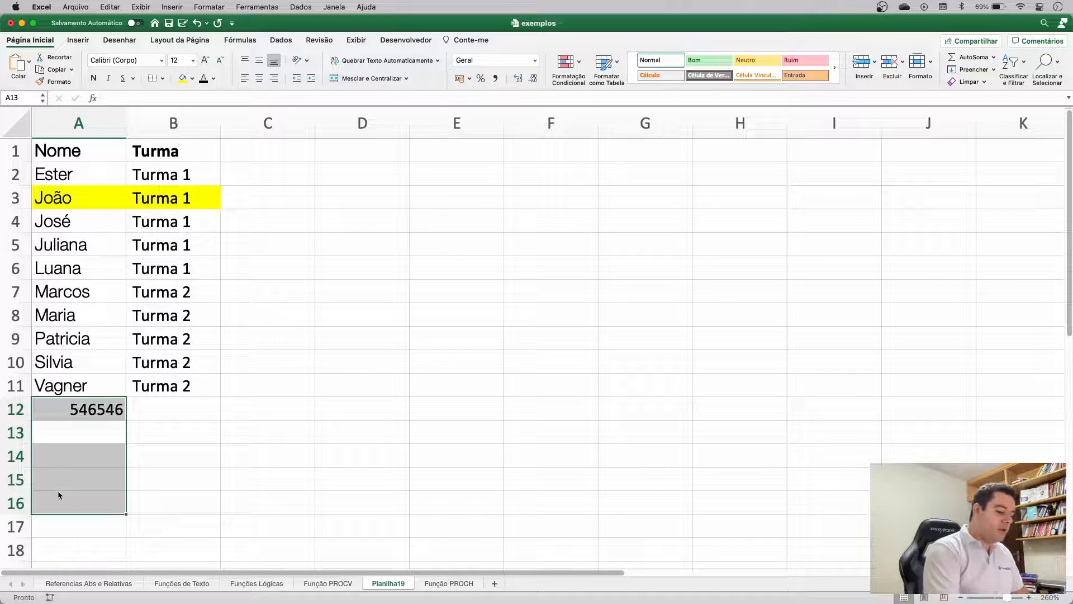
text(154546)
key(Return)
text(654654)
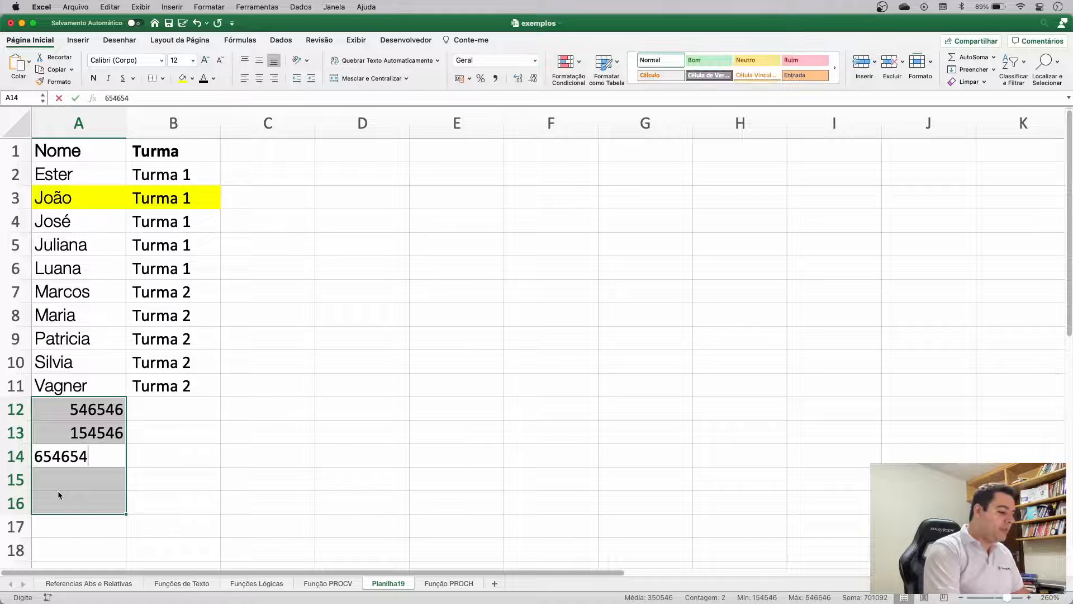
key(Return)
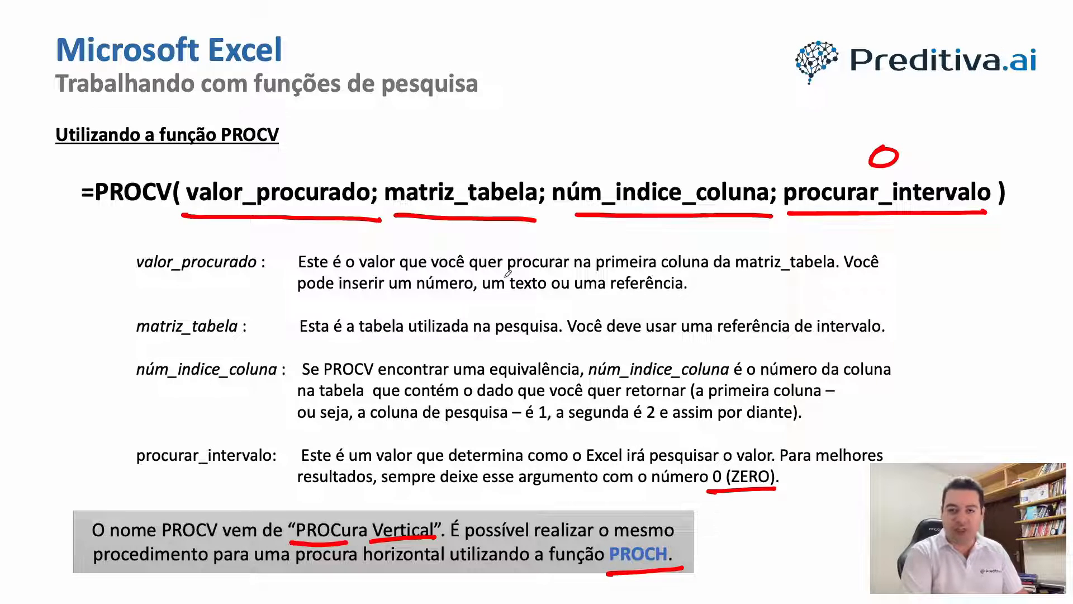
Step: Advance the presentation to the "Próximos passos" slide
key(Right)
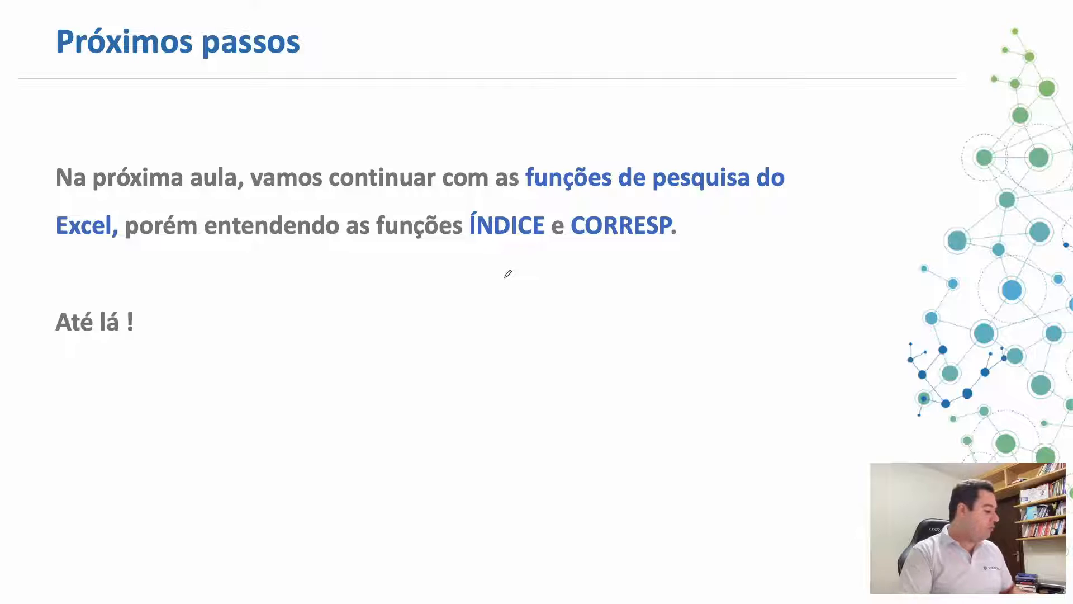